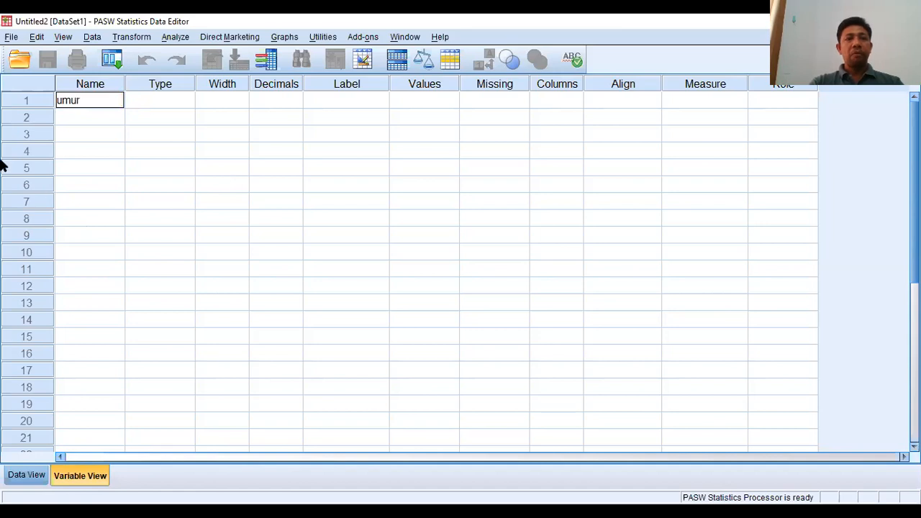
# Step: Commit umur as the first variable's name and narrow the Name, Type, Width and Decimals columns
pyautogui.click(329, 107)
pyautogui.moveTo(389, 84); pyautogui.dragTo(508, 86)
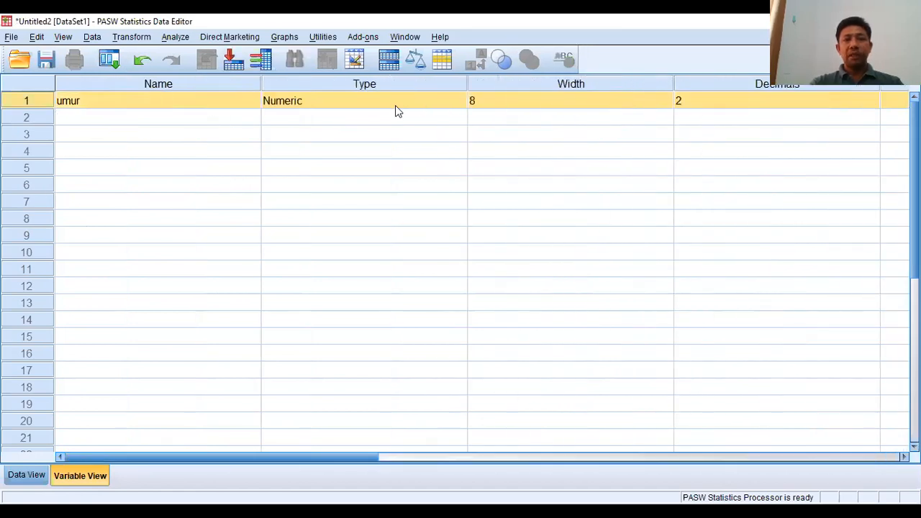
pyautogui.click(386, 106)
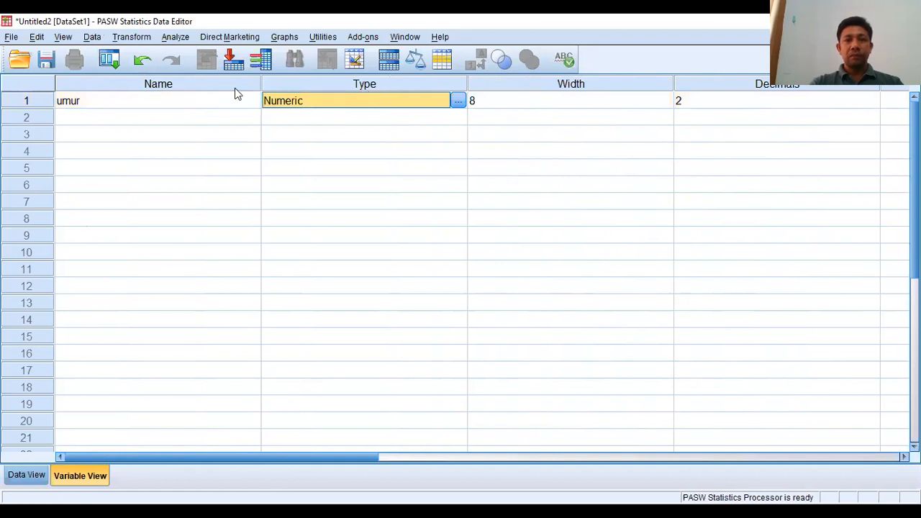
pyautogui.moveTo(260, 81); pyautogui.dragTo(131, 92)
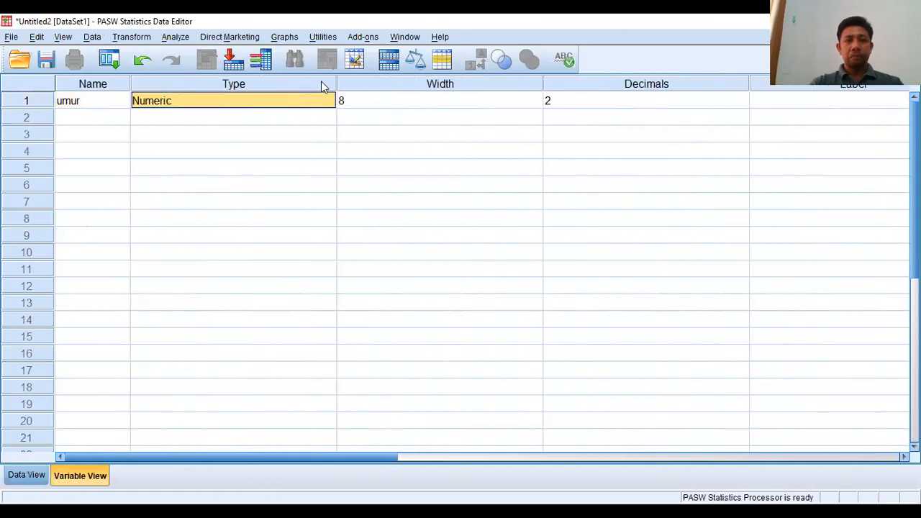
pyautogui.moveTo(336, 80); pyautogui.dragTo(257, 83)
pyautogui.moveTo(465, 83); pyautogui.dragTo(419, 97)
pyautogui.moveTo(623, 86); pyautogui.dragTo(567, 97)
pyautogui.click(26, 475)
pyautogui.click(79, 475)
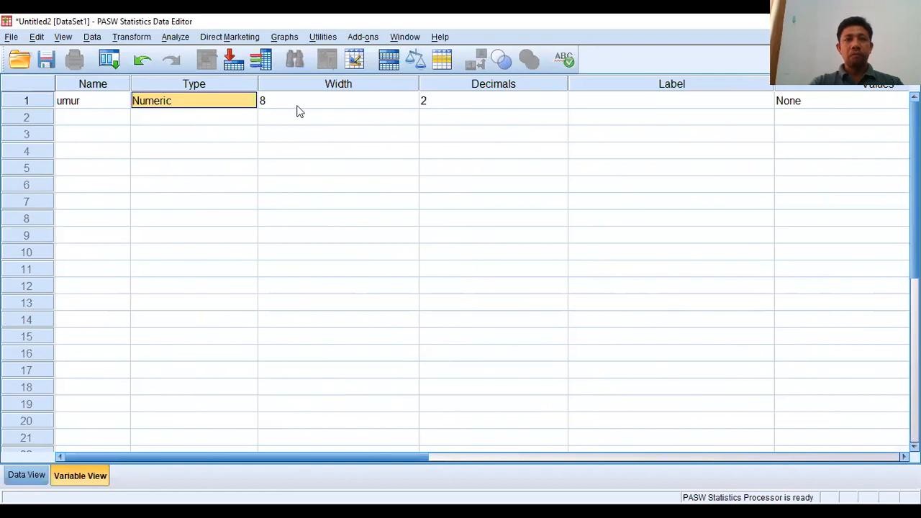
# Step: Narrow the Width and Decimals columns further and shrink the Label and Values columns so more attributes fit
pyautogui.click(318, 103)
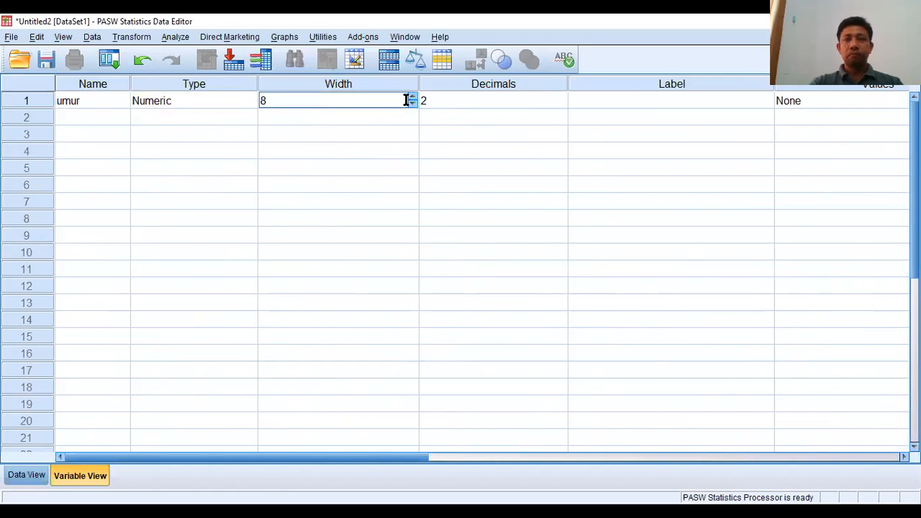
pyautogui.moveTo(421, 79); pyautogui.dragTo(417, 80)
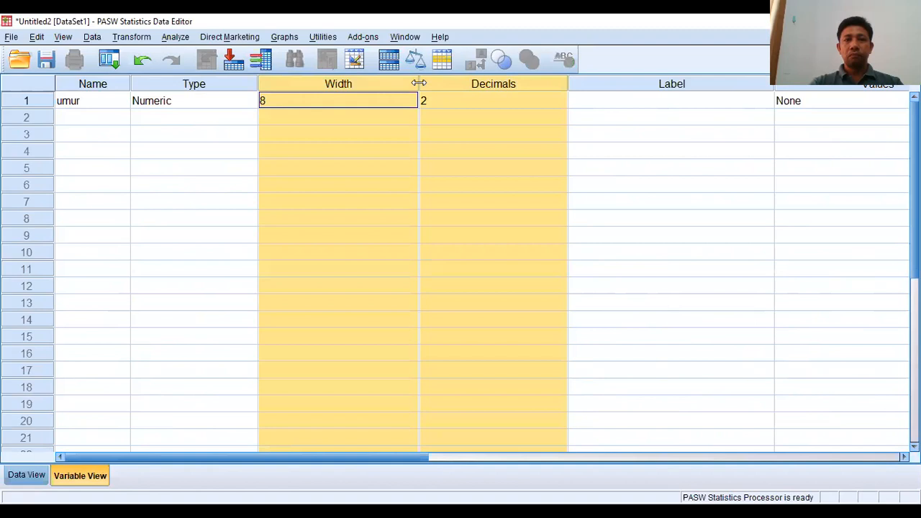
pyautogui.click(382, 103)
pyautogui.moveTo(418, 84); pyautogui.dragTo(320, 90)
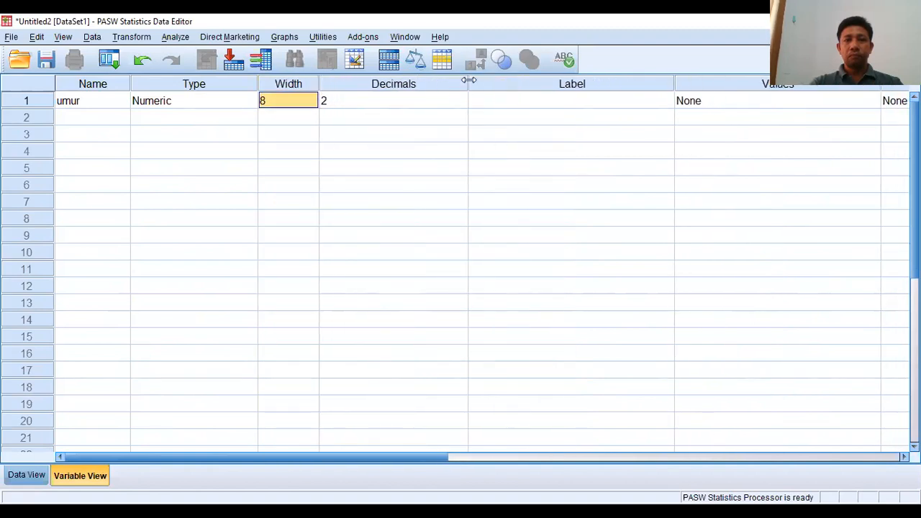
pyautogui.moveTo(468, 83); pyautogui.dragTo(395, 99)
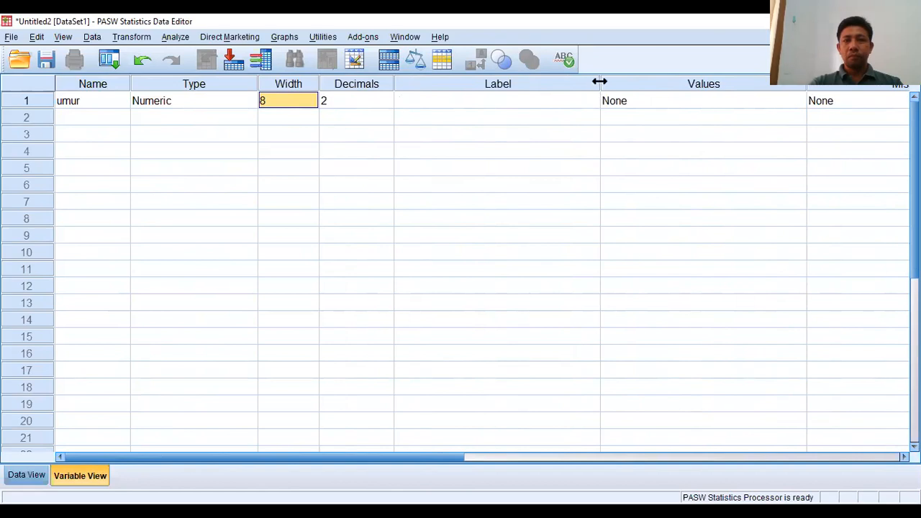
pyautogui.moveTo(600, 83); pyautogui.dragTo(500, 89)
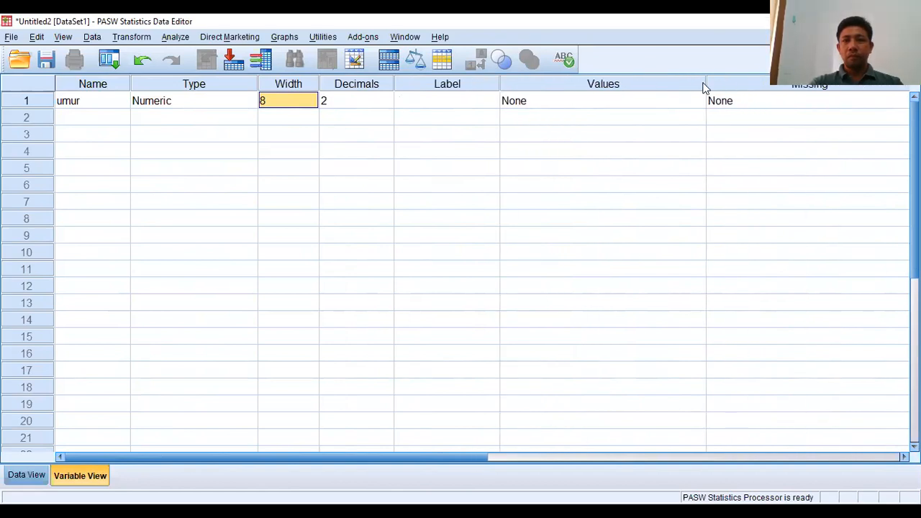
pyautogui.moveTo(708, 81); pyautogui.dragTo(605, 104)
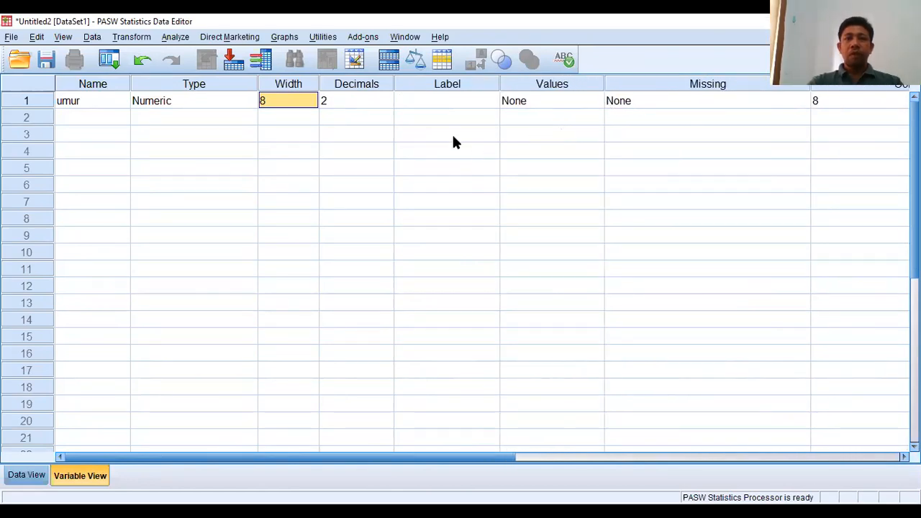
# Step: Give the umur variable the label "Umur Responden"
pyautogui.click(420, 101)
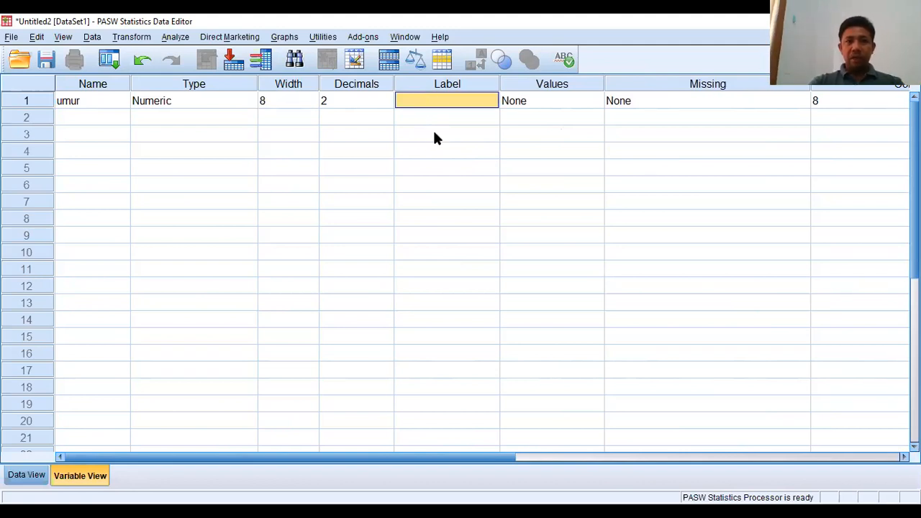
pyautogui.write('Umur')
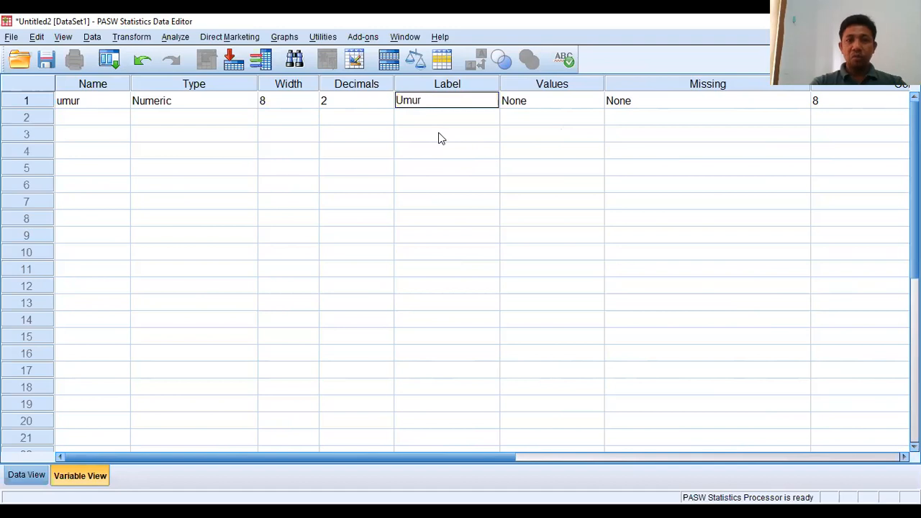
pyautogui.write(' Respon')
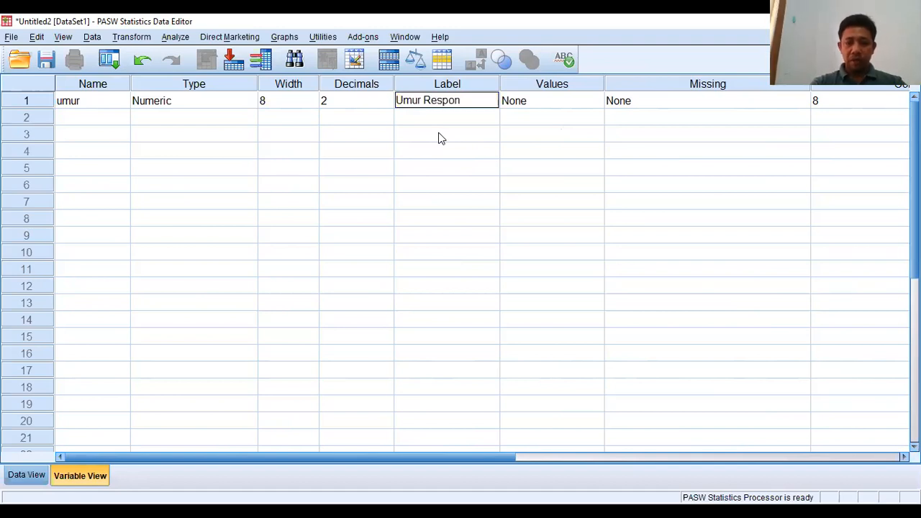
pyautogui.write('den')
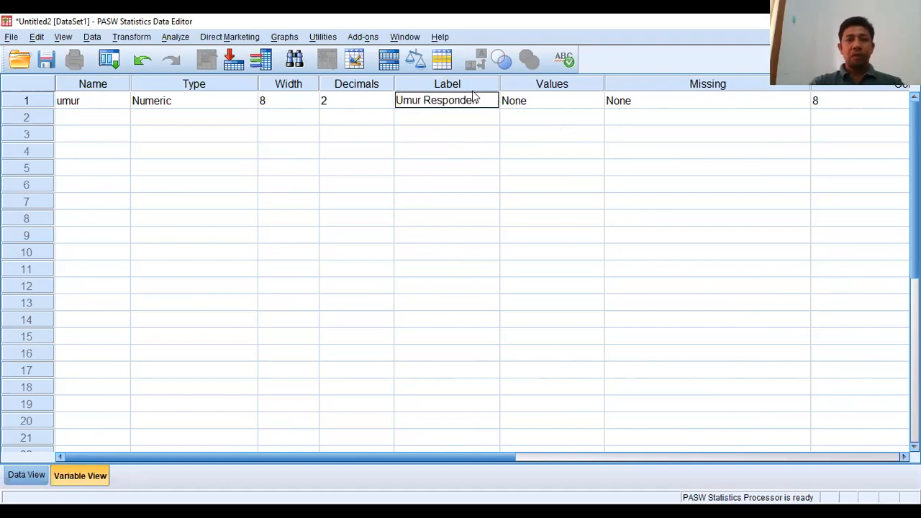
# Step: Add a second variable named Jen_Kel with the label "Jenis Kelamin Responden" and widen the Label column to fit it
pyautogui.click(96, 116)
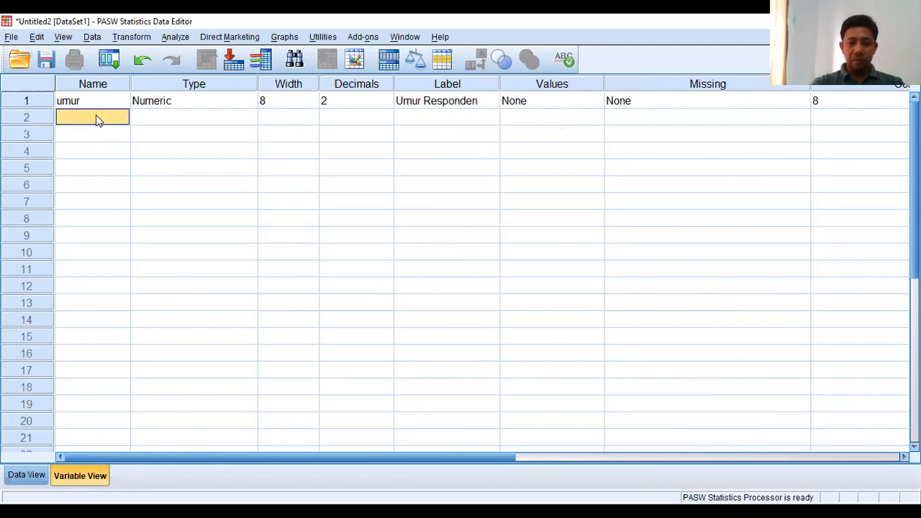
pyautogui.write('Jen_Kel')
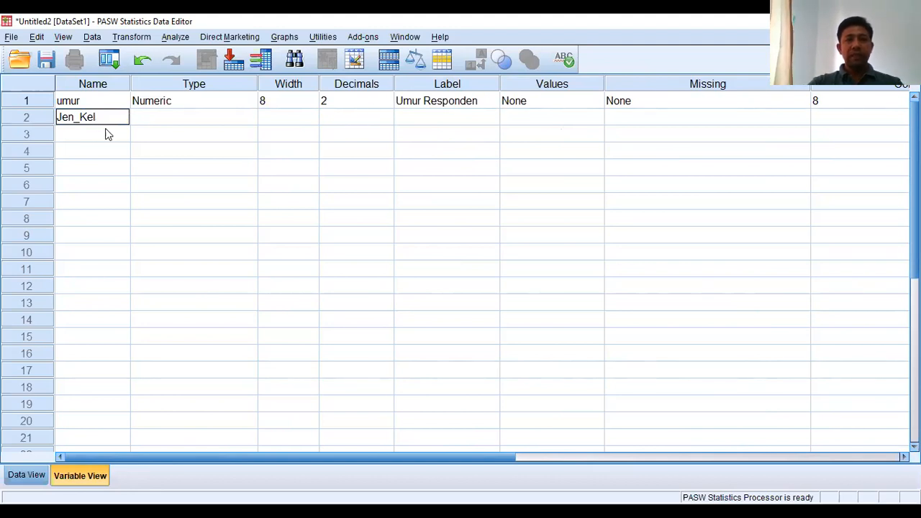
pyautogui.click(415, 121)
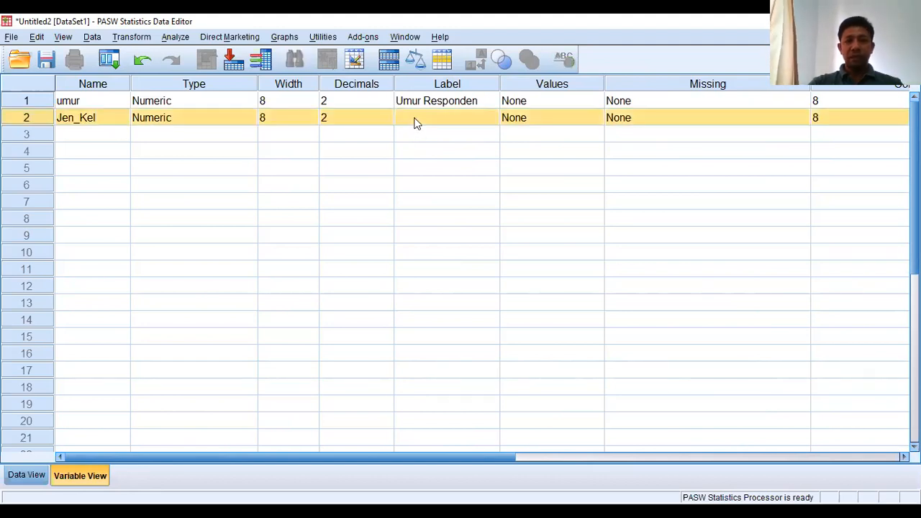
pyautogui.click(414, 123)
pyautogui.write('Jenis')
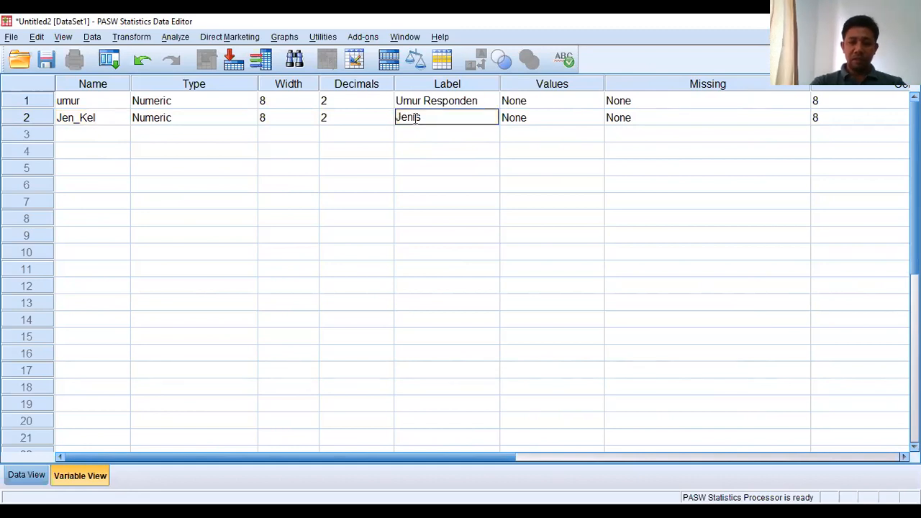
pyautogui.write(' Kelamin Responden')
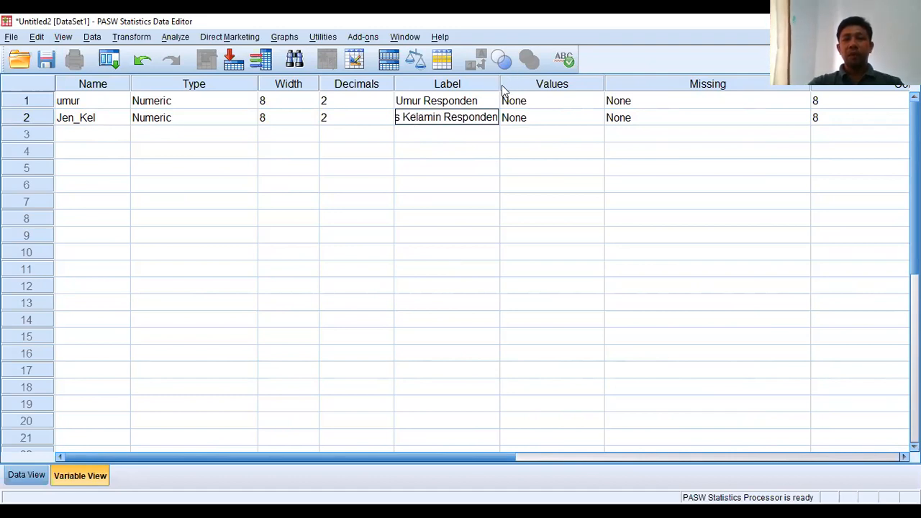
pyautogui.moveTo(500, 85); pyautogui.dragTo(609, 84)
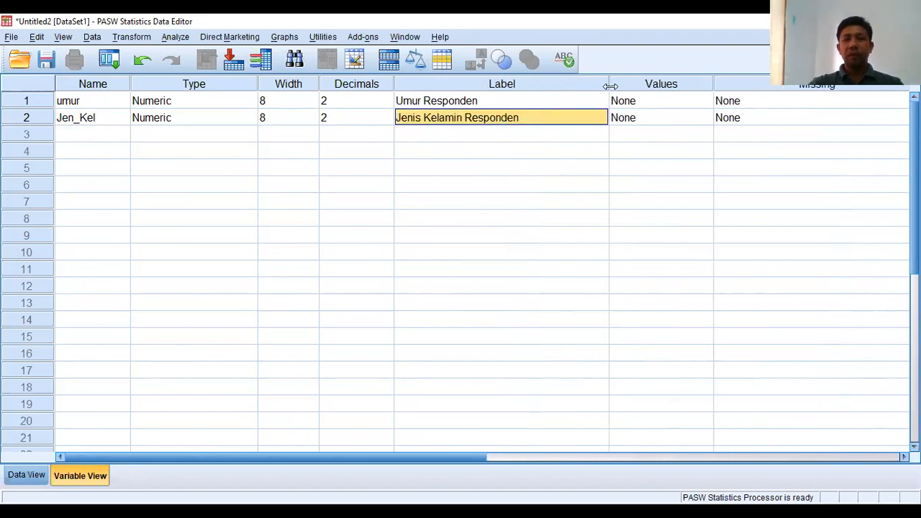
# Step: Define the value label 1 = "Laki-laki" for the Jen_Kel variable
pyautogui.click(657, 123)
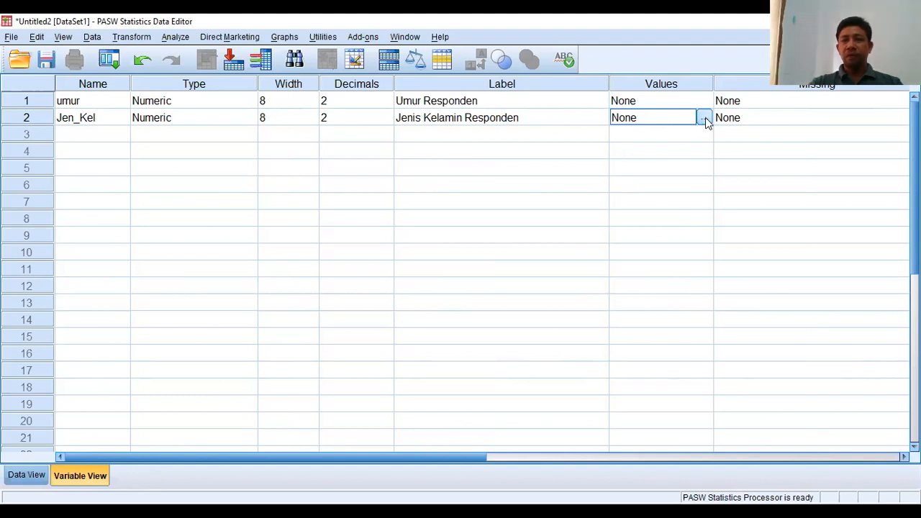
pyautogui.click(512, 101)
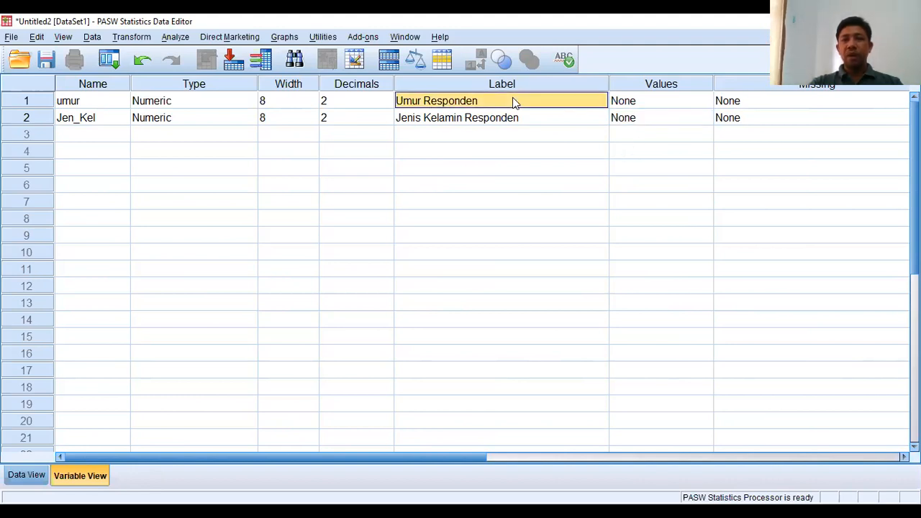
pyautogui.click(634, 102)
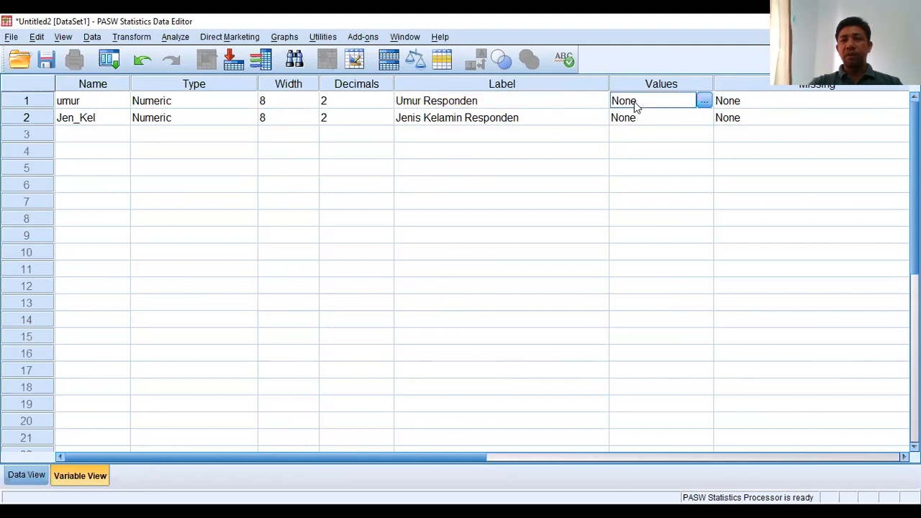
pyautogui.click(657, 122)
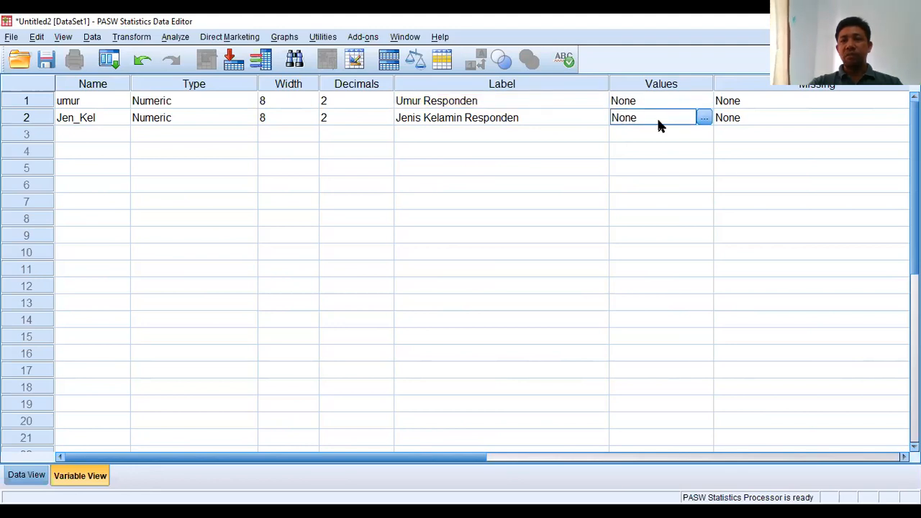
pyautogui.click(704, 119)
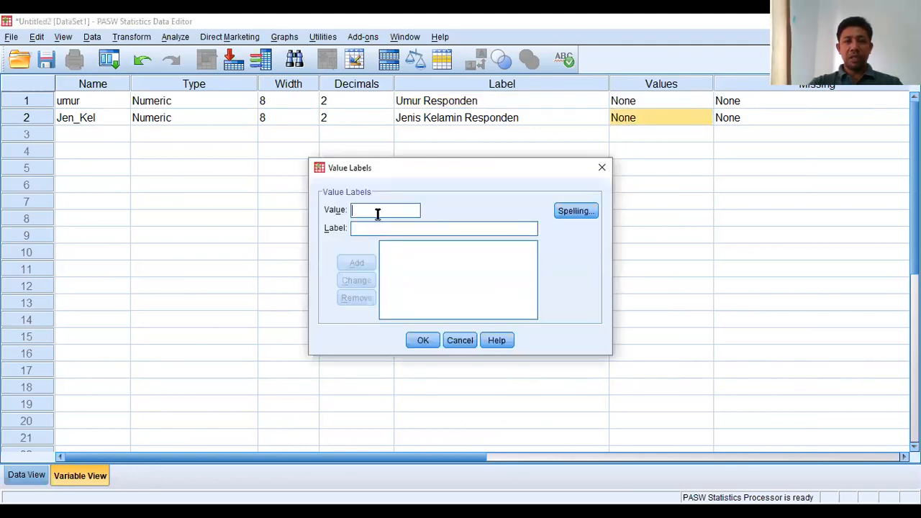
pyautogui.click(380, 225)
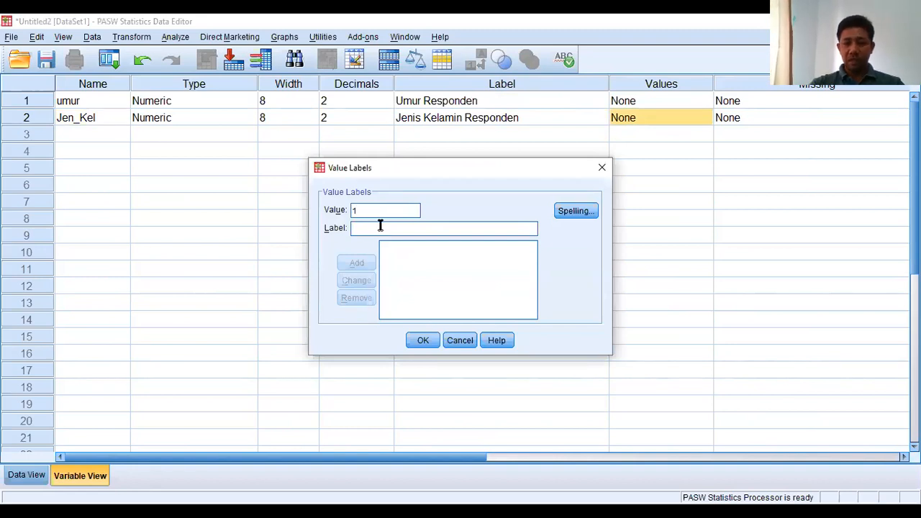
pyautogui.write('Laki-laki')
pyautogui.click(354, 267)
# Step: Add the value label 2 = "Perempuan" for Jen_Kel and apply the value labels
pyautogui.write('2')
pyautogui.click(367, 229)
pyautogui.write('Pe')
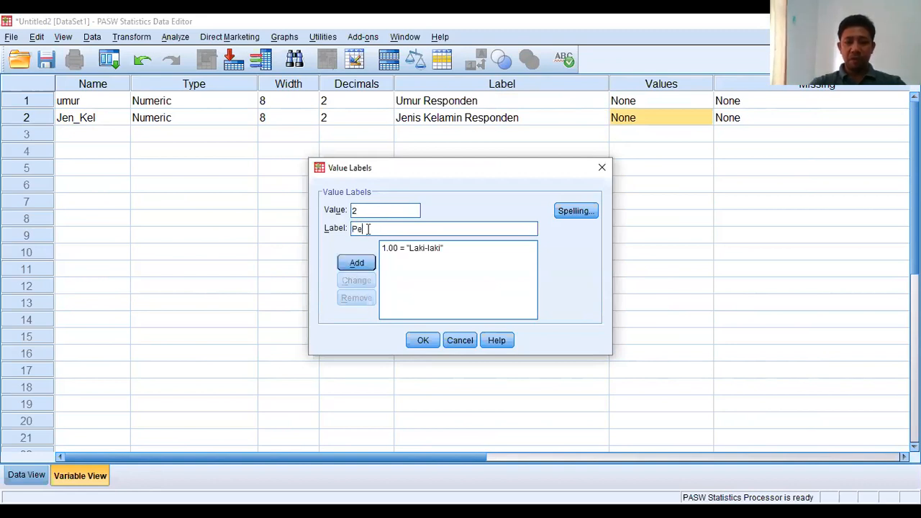
pyautogui.write('rempuan')
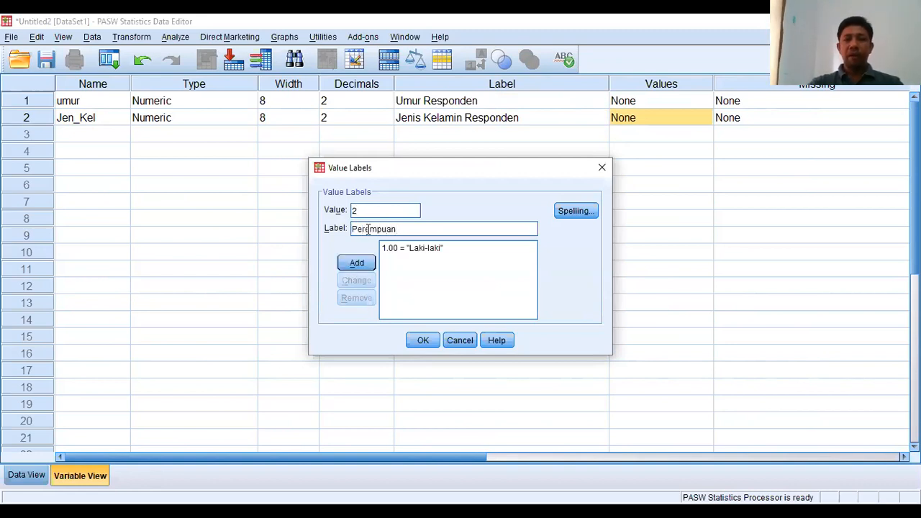
pyautogui.click(362, 271)
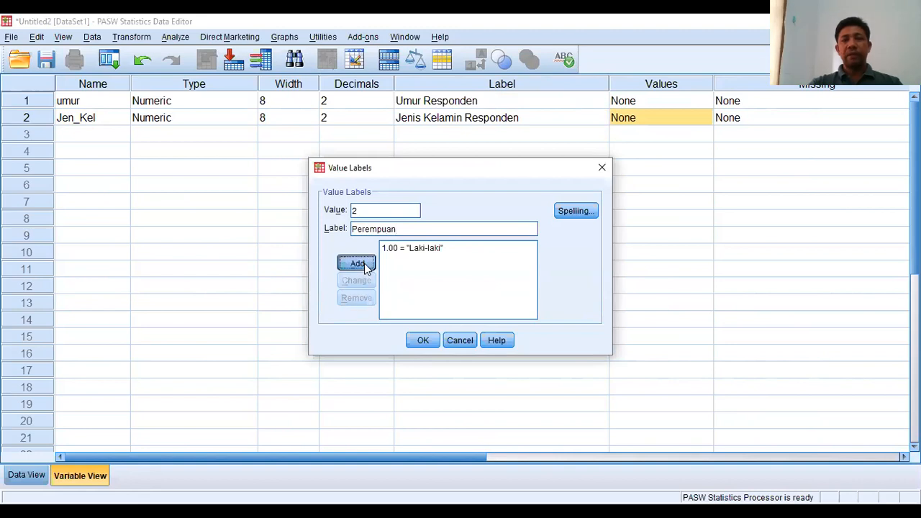
pyautogui.click(430, 343)
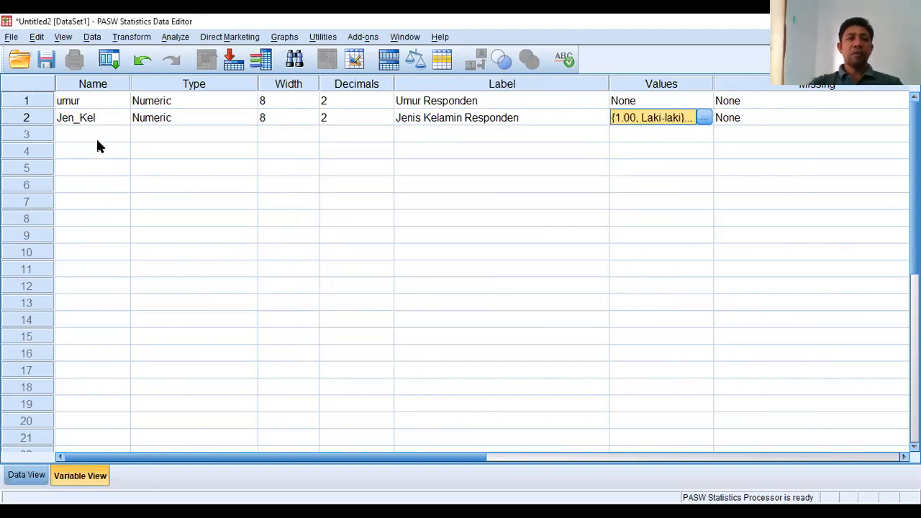
# Step: Add a third variable named Pekerjaan with the label "Pekerjaan Responden"
pyautogui.click(96, 135)
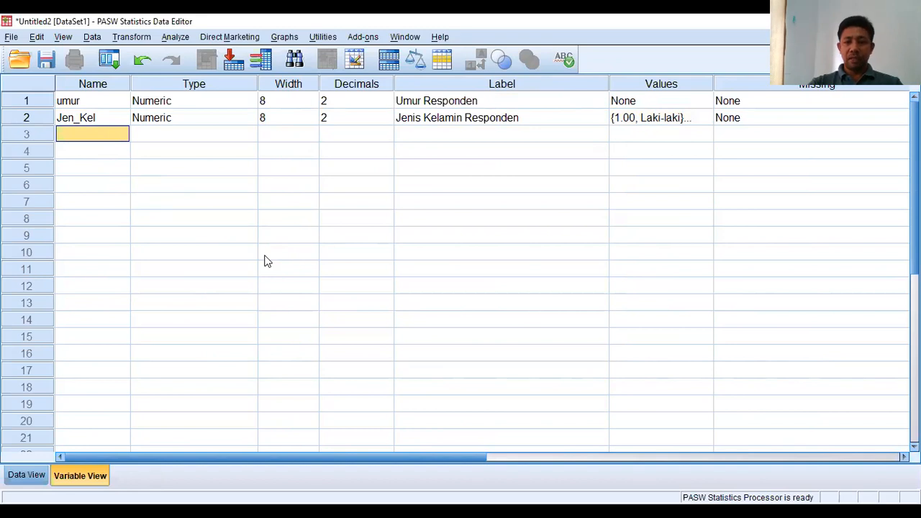
pyautogui.write('Pekerjaan')
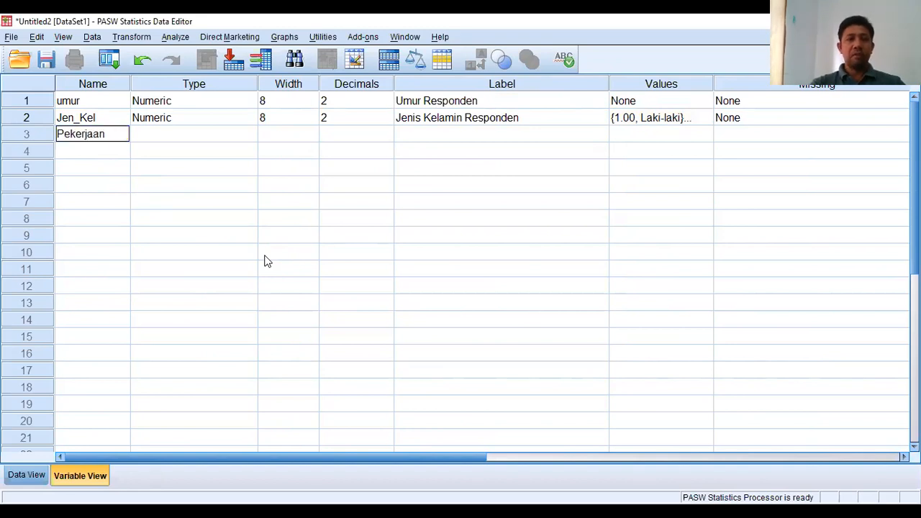
pyautogui.click(413, 142)
pyautogui.click(411, 136)
pyautogui.write('Pekerjaan R')
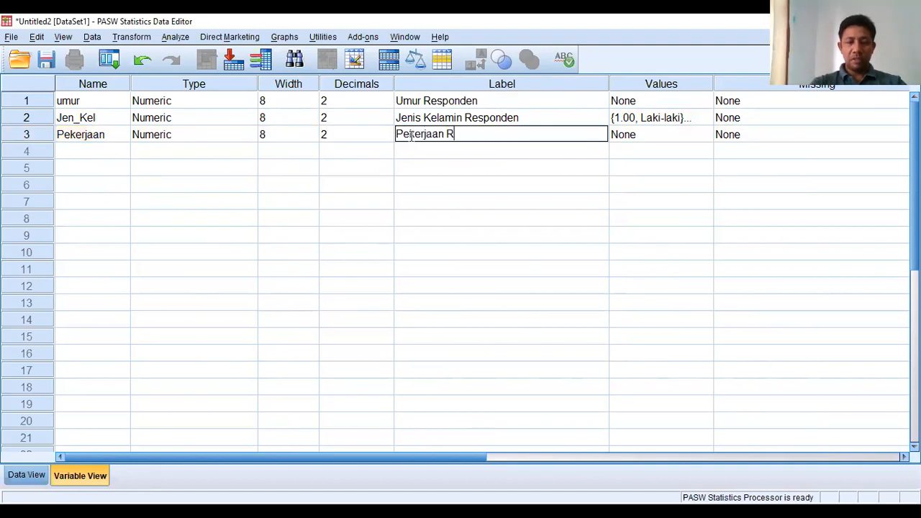
pyautogui.write('esponden')
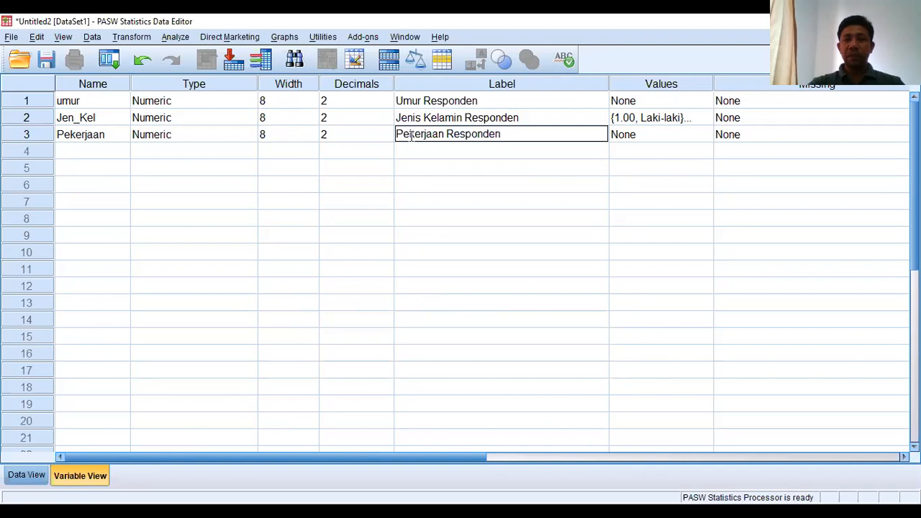
# Step: Define the value label 1 = "Bekerja" for the Pekerjaan variable
pyautogui.click(667, 136)
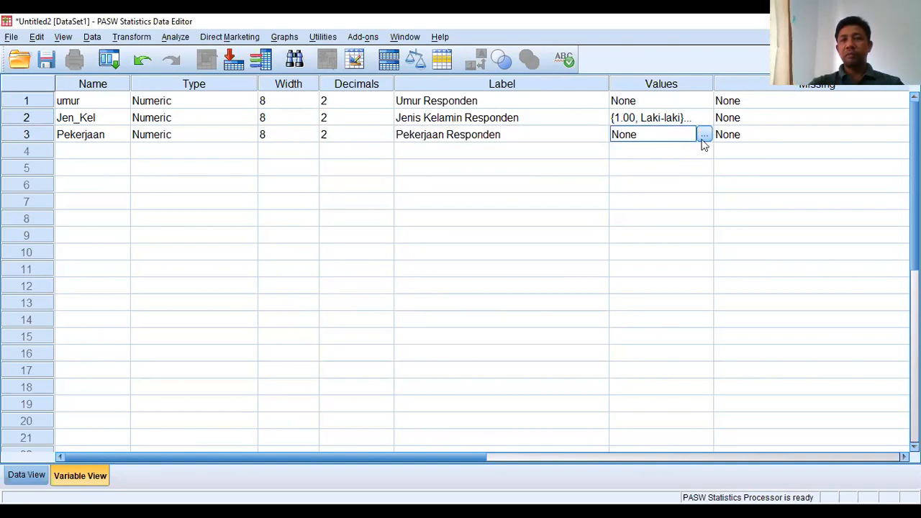
pyautogui.click(704, 135)
pyautogui.click(388, 227)
pyautogui.write('Beke')
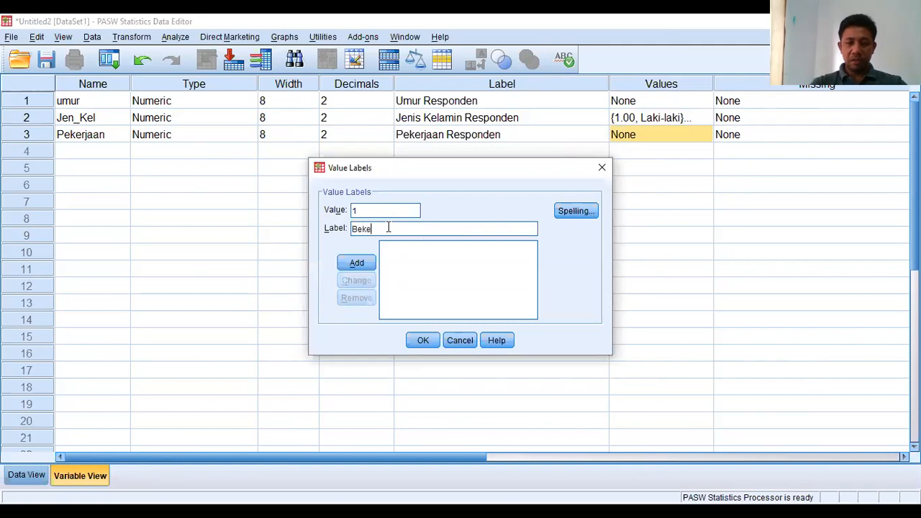
pyautogui.write('rja')
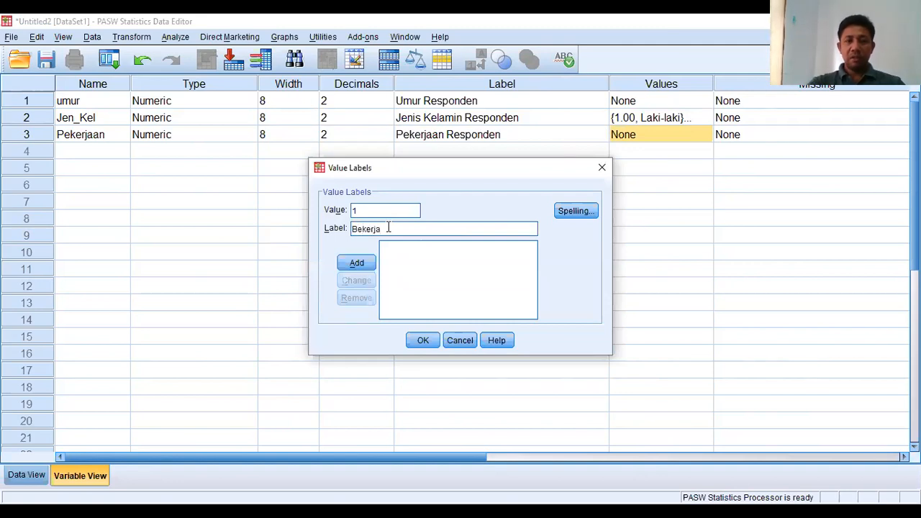
pyautogui.click(361, 264)
# Step: Add the value label 2 = "Tidak Bekerja" for Pekerjaan and apply the value labels
pyautogui.write('2')
pyautogui.click(366, 229)
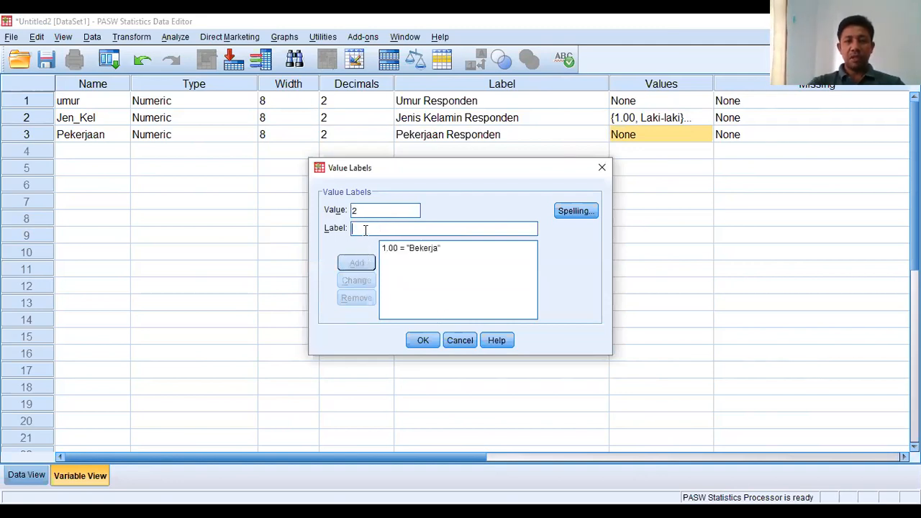
pyautogui.write('Tidak Bekerja')
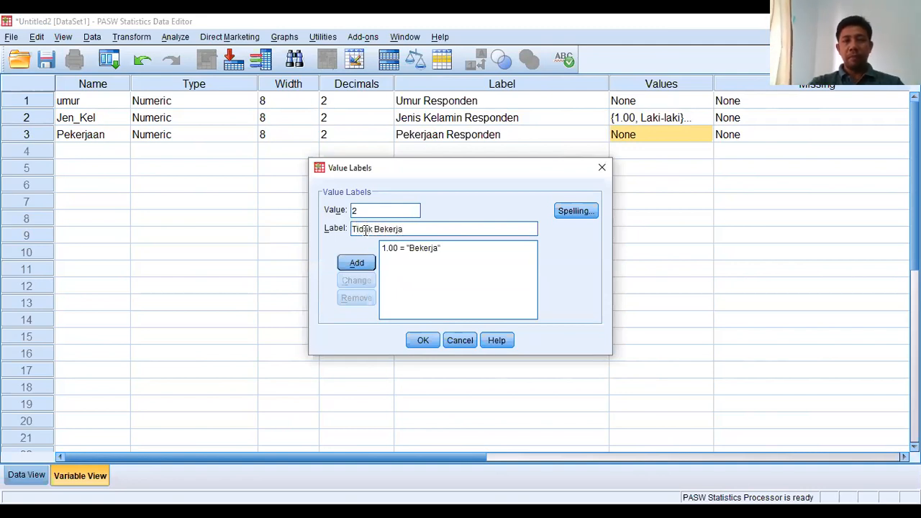
pyautogui.click(364, 263)
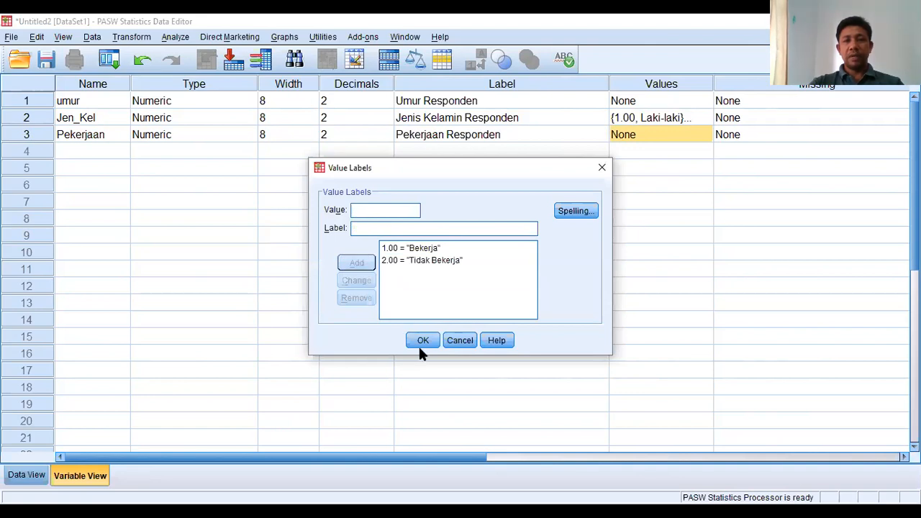
pyautogui.click(422, 342)
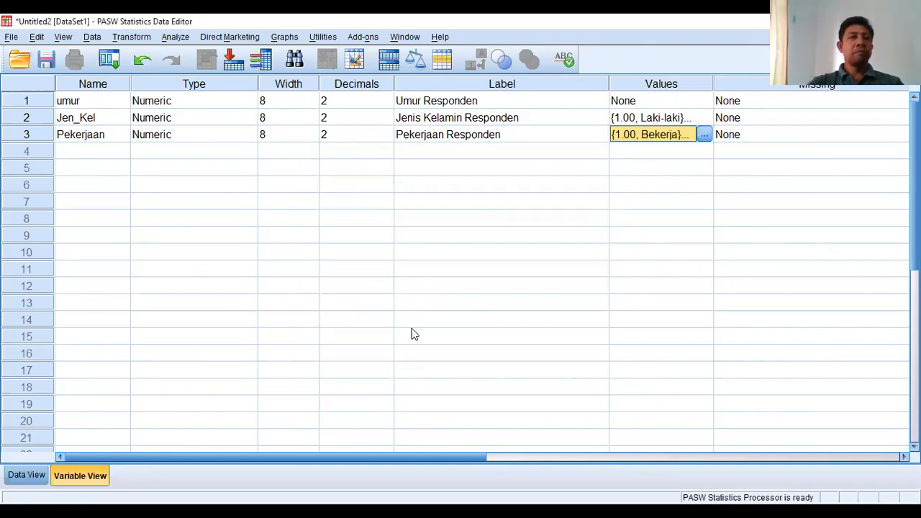
# Step: Add a fourth variable named Merokok with the label "Perilaku Merokok Pada Responden"
pyautogui.click(89, 156)
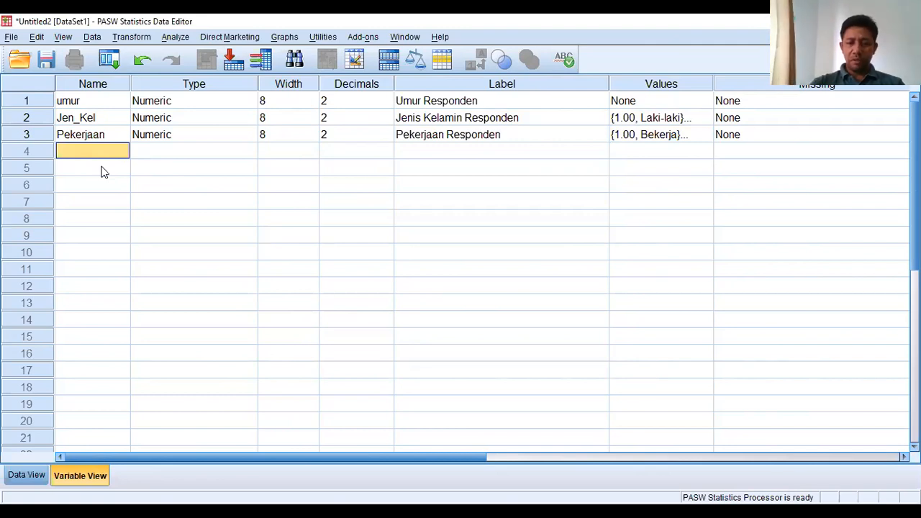
pyautogui.write('Merokok')
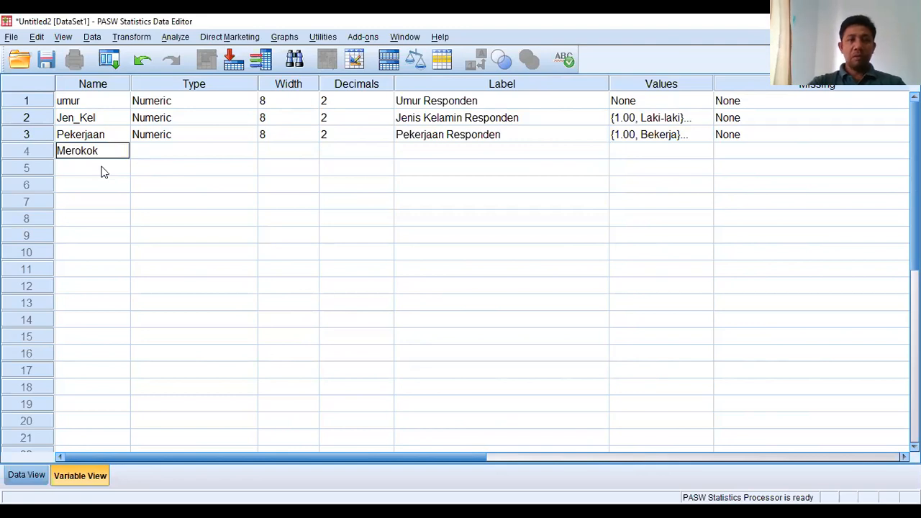
pyautogui.click(448, 152)
pyautogui.write('Per')
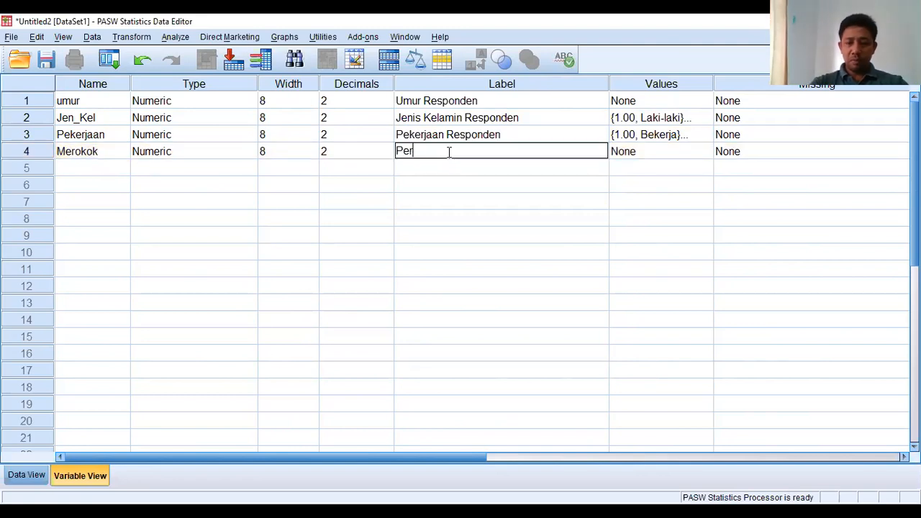
pyautogui.write('ilaku Merokok Pada R')
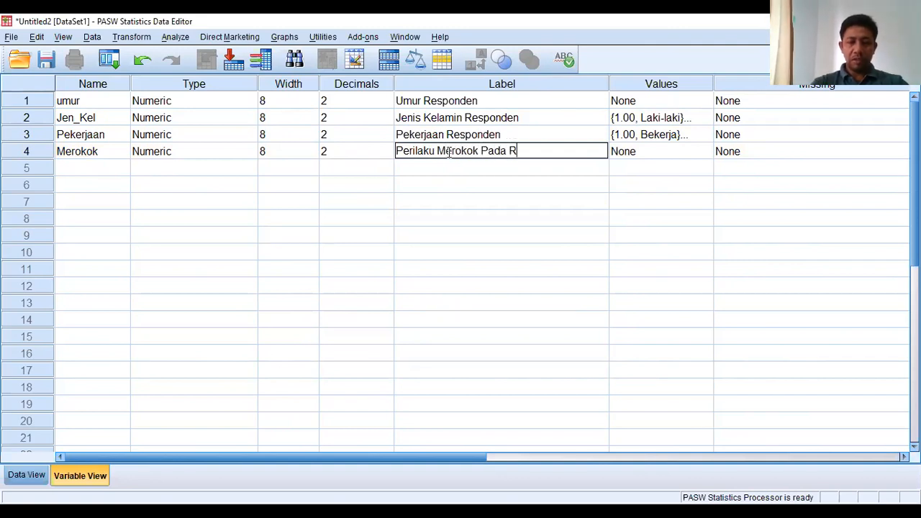
pyautogui.write('esponden')
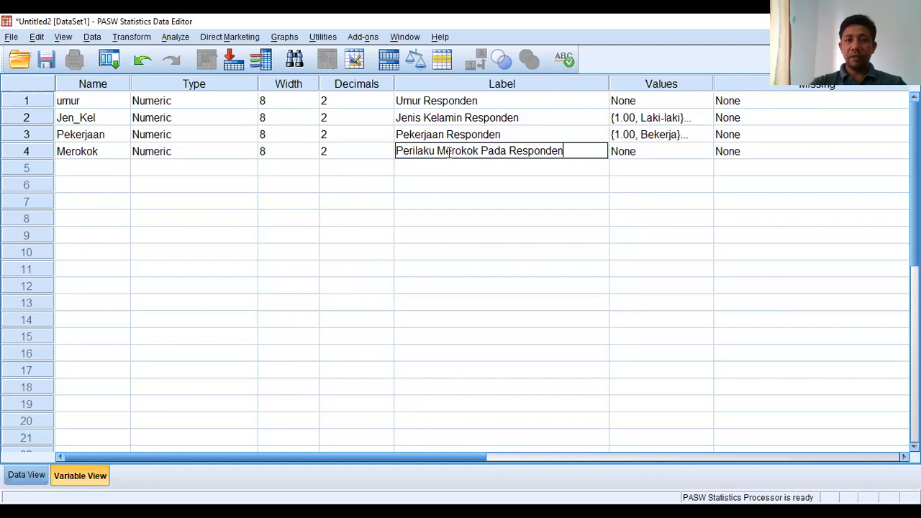
# Step: Define the value label 1 = "Merokok" for the Merokok variable
pyautogui.click(639, 152)
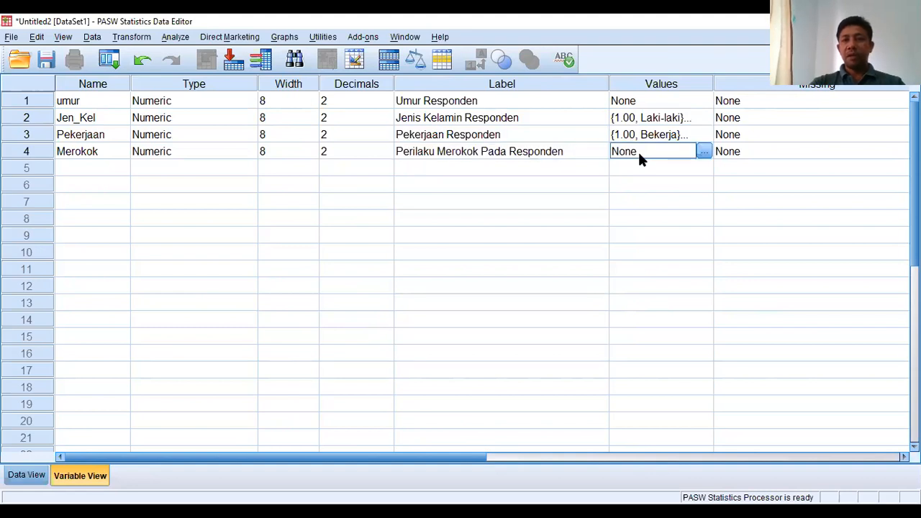
pyautogui.click(705, 151)
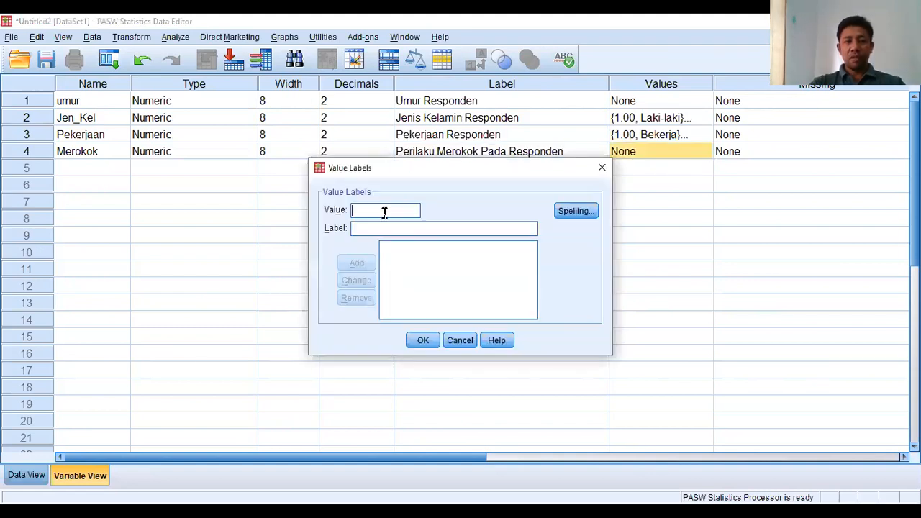
pyautogui.write('1')
pyautogui.click(387, 229)
pyautogui.write('Merokok')
pyautogui.click(367, 264)
# Step: Add the value label 2 = "Tidak Merokok" for Merokok and apply the value labels
pyautogui.write('2')
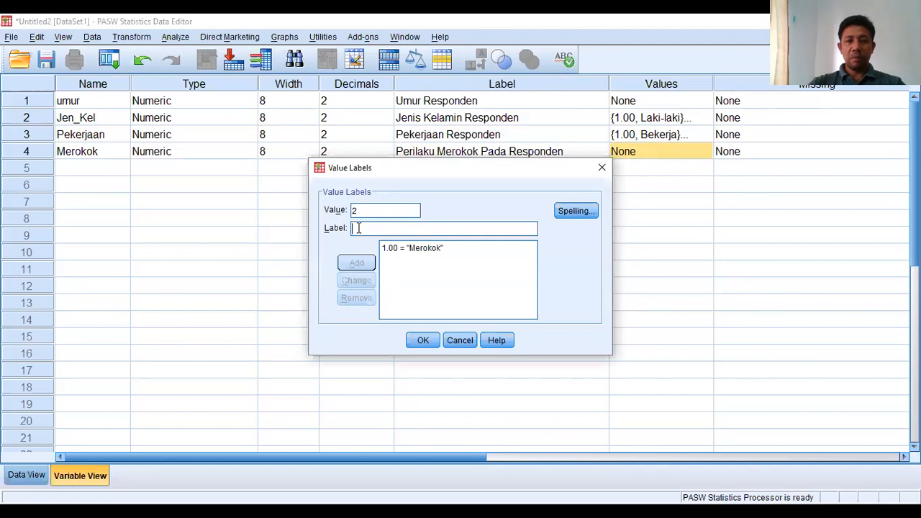
pyautogui.write('Tidak Merokok')
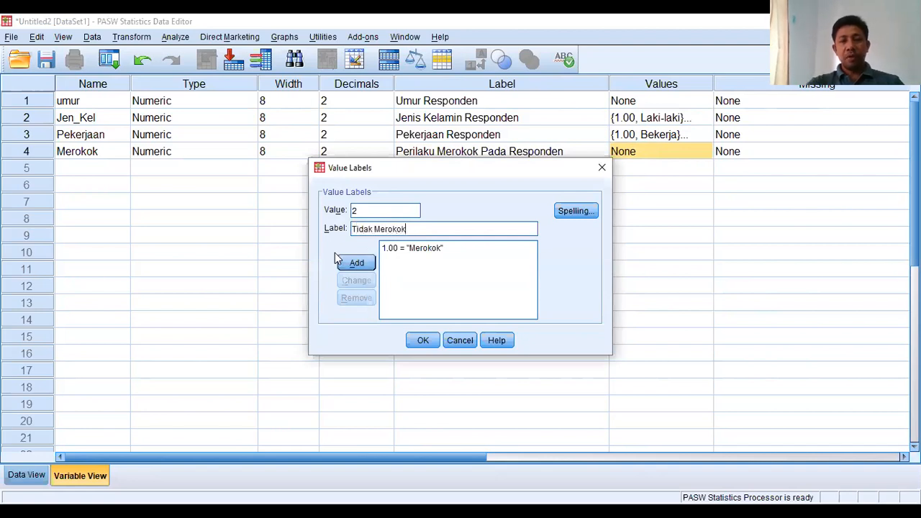
pyautogui.click(356, 264)
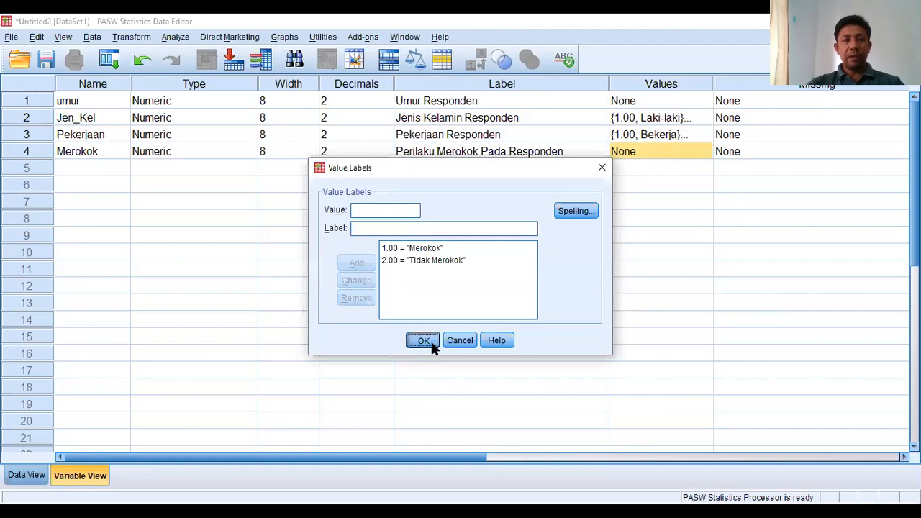
pyautogui.click(424, 341)
# Step: Add a fifth variable named Ca_Paru with the label "Kejadian Ca Paru pada Responden"
pyautogui.click(84, 167)
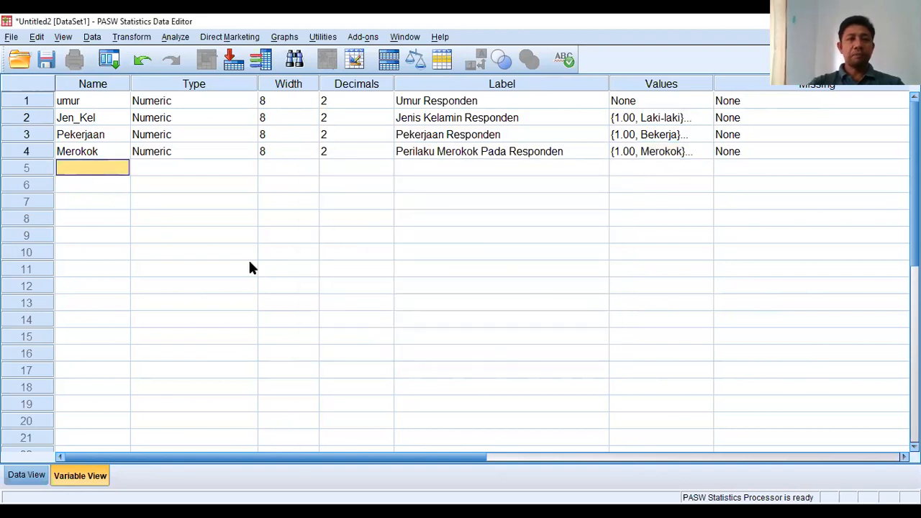
pyautogui.write('Ca_Paru')
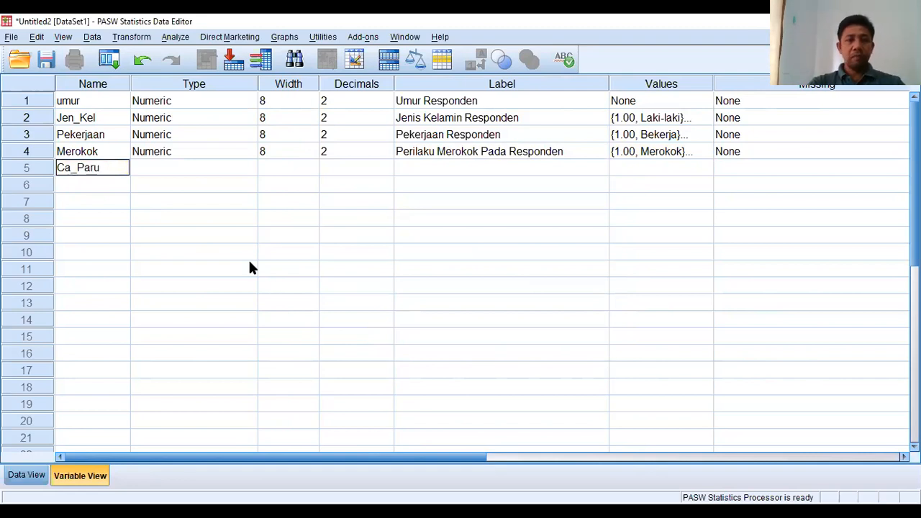
pyautogui.click(482, 174)
pyautogui.write('Kejadian C')
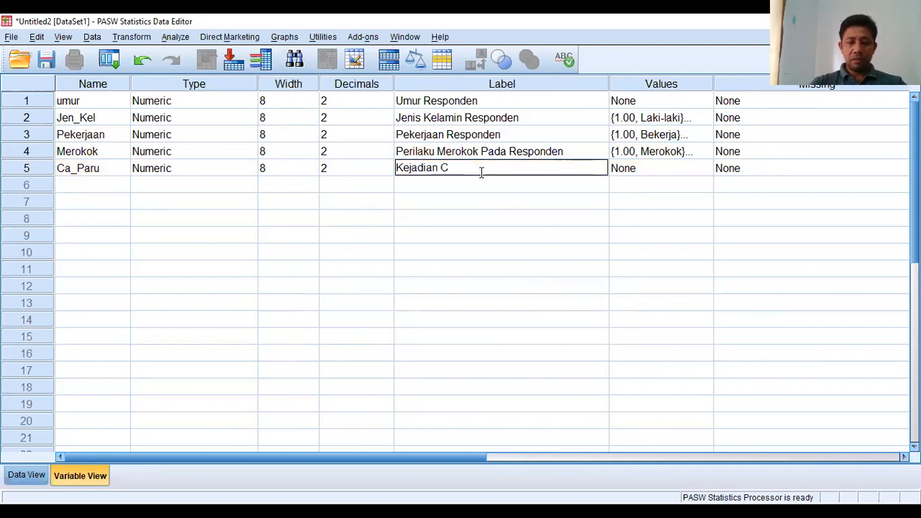
pyautogui.write('a Paru pada Respo')
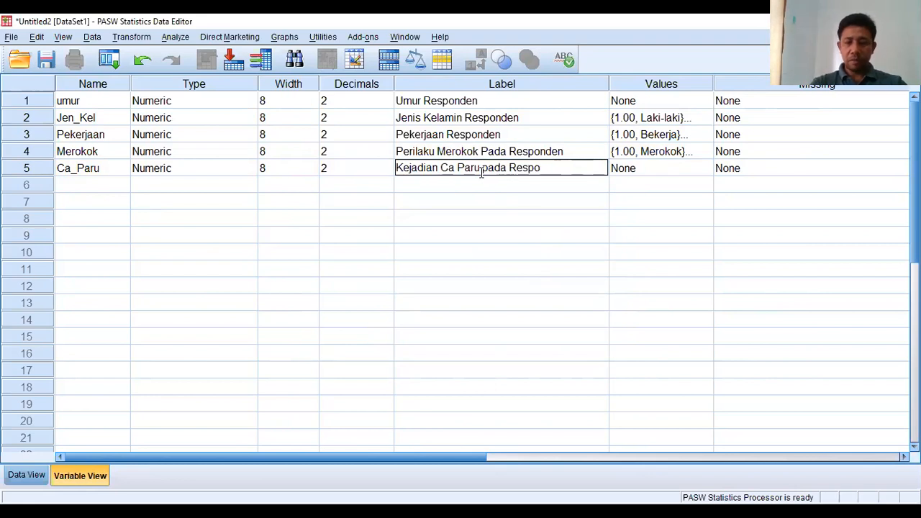
pyautogui.write('nden')
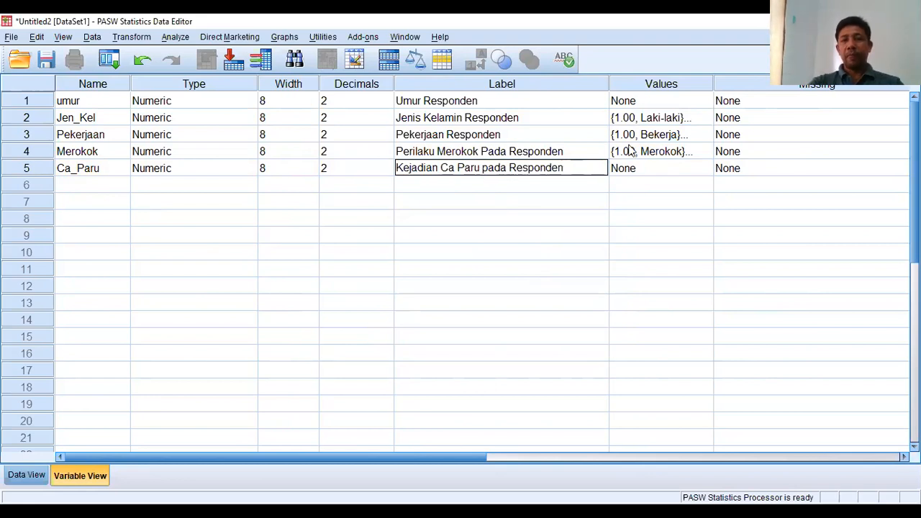
# Step: Define the value label 1 = "Ca Paru" for the Ca_Paru variable
pyautogui.click(650, 174)
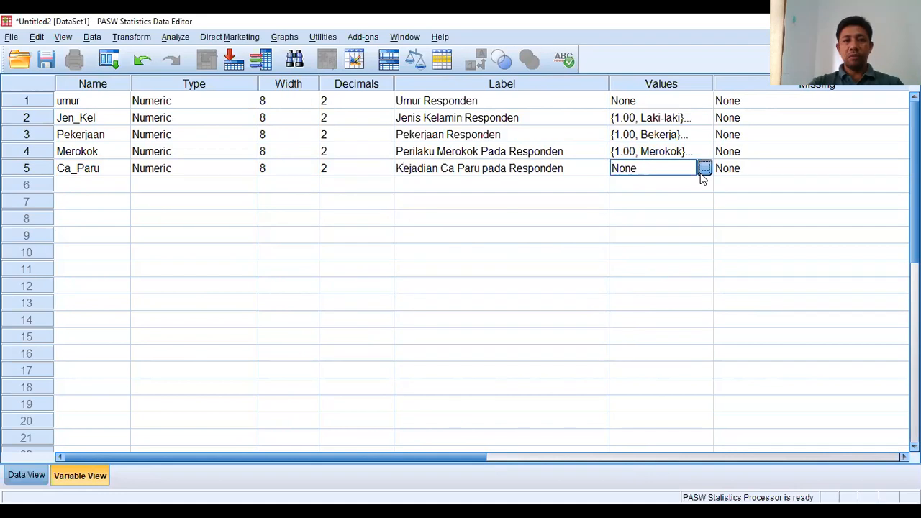
pyautogui.click(703, 171)
pyautogui.write('1')
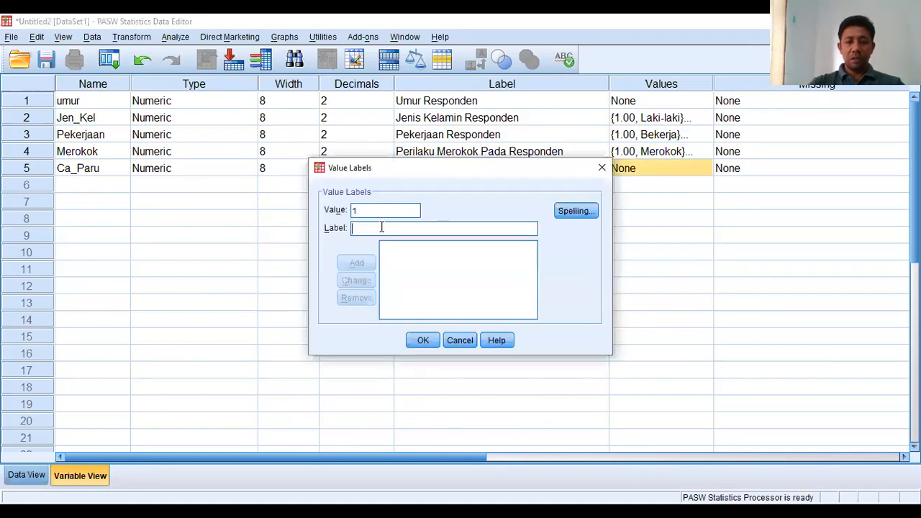
pyautogui.write('Ca Paru')
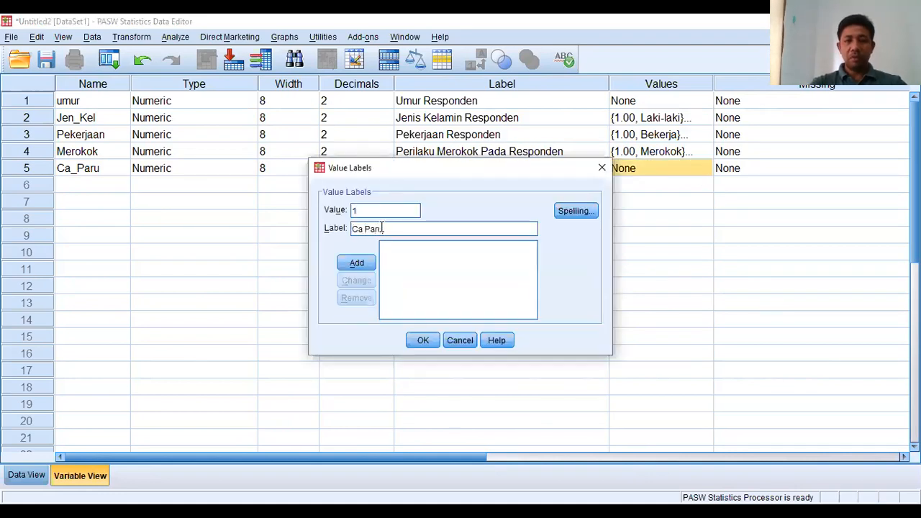
pyautogui.click(366, 263)
# Step: Add the value label 2 = "Tidak Ca Paru" for Ca_Paru and apply the value labels
pyautogui.write('2')
pyautogui.click(379, 231)
pyautogui.write('Tidak Ca Paru')
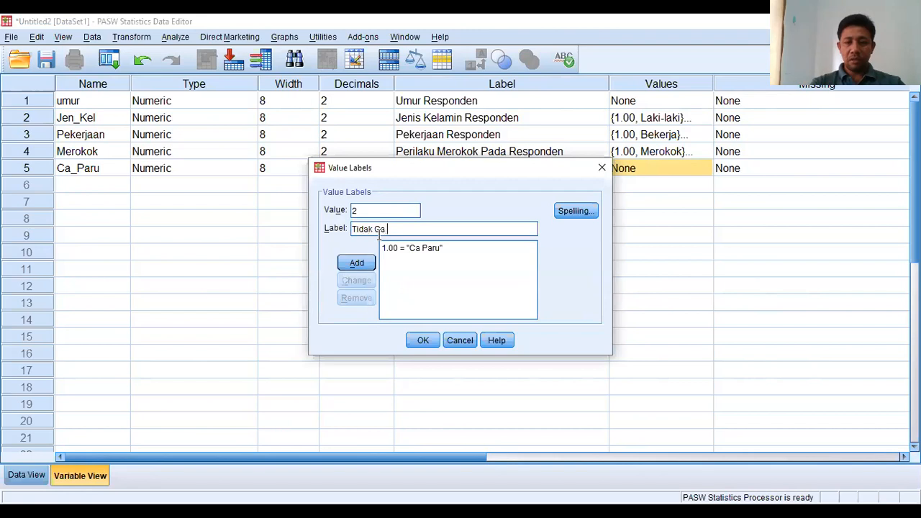
pyautogui.click(356, 263)
pyautogui.click(422, 340)
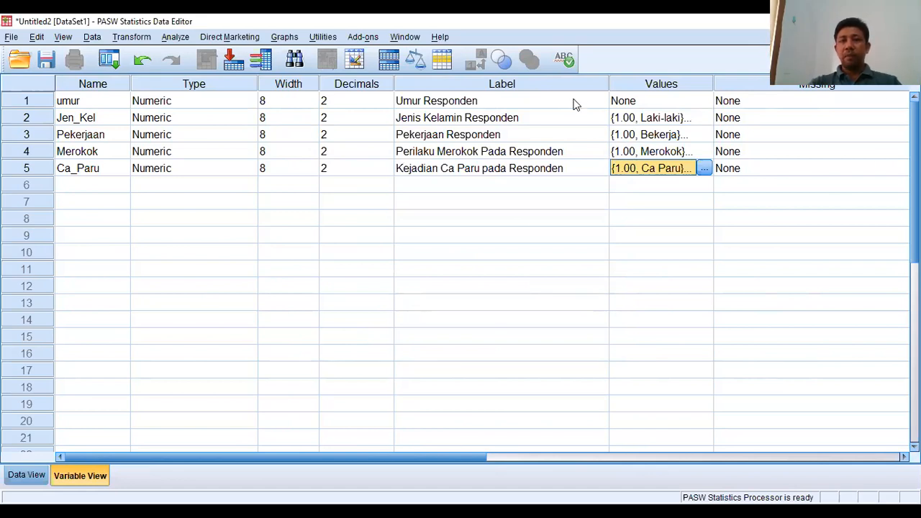
# Step: Narrow the Label, Decimals, Type, Missing and Columns columns of the variable table so that more attributes fit in view
pyautogui.moveTo(608, 82); pyautogui.dragTo(533, 84)
pyautogui.moveTo(395, 78); pyautogui.dragTo(371, 82)
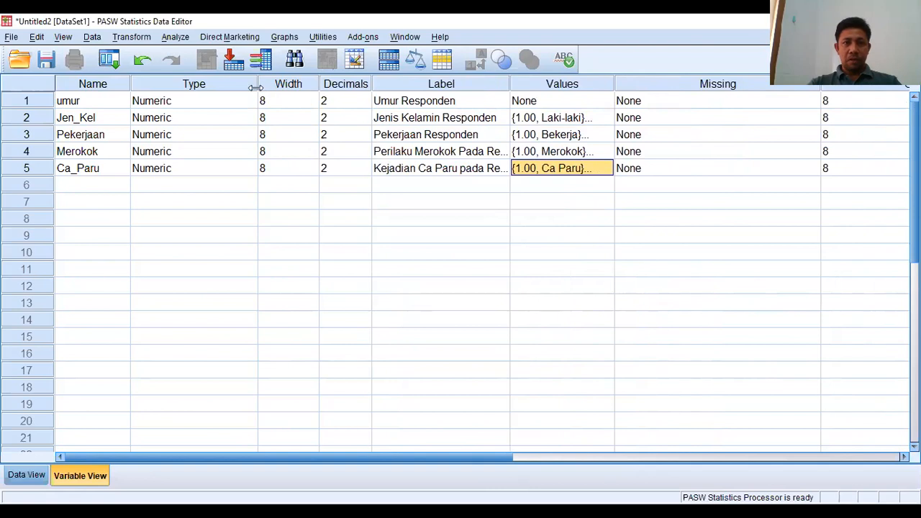
pyautogui.moveTo(255, 87); pyautogui.dragTo(200, 90)
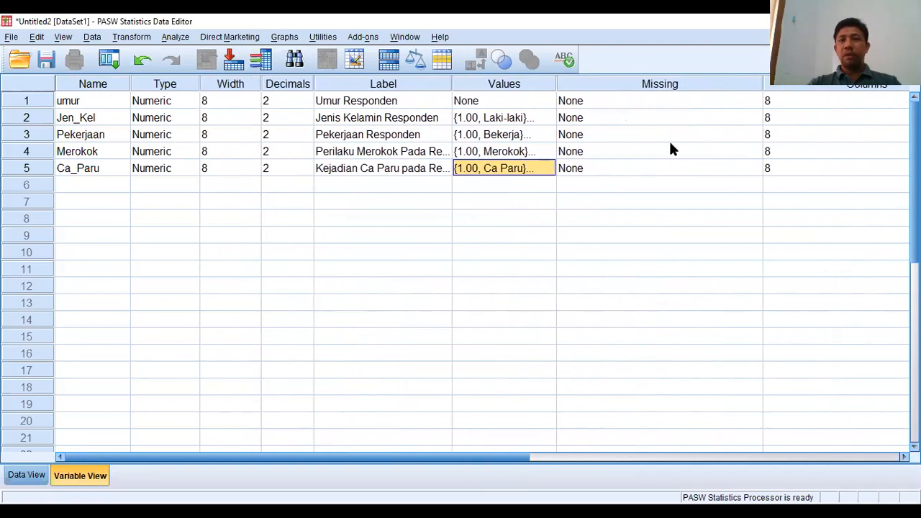
pyautogui.moveTo(762, 91); pyautogui.dragTo(646, 90)
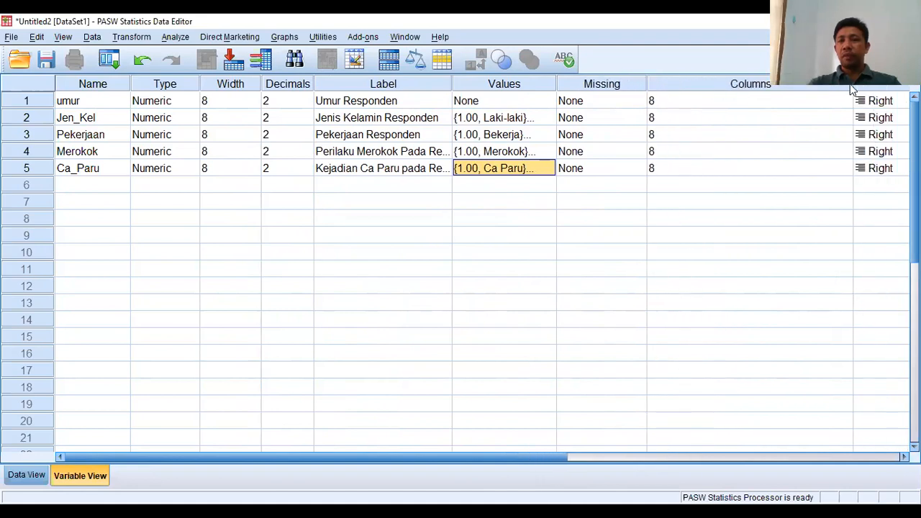
pyautogui.moveTo(802, 89); pyautogui.dragTo(727, 93)
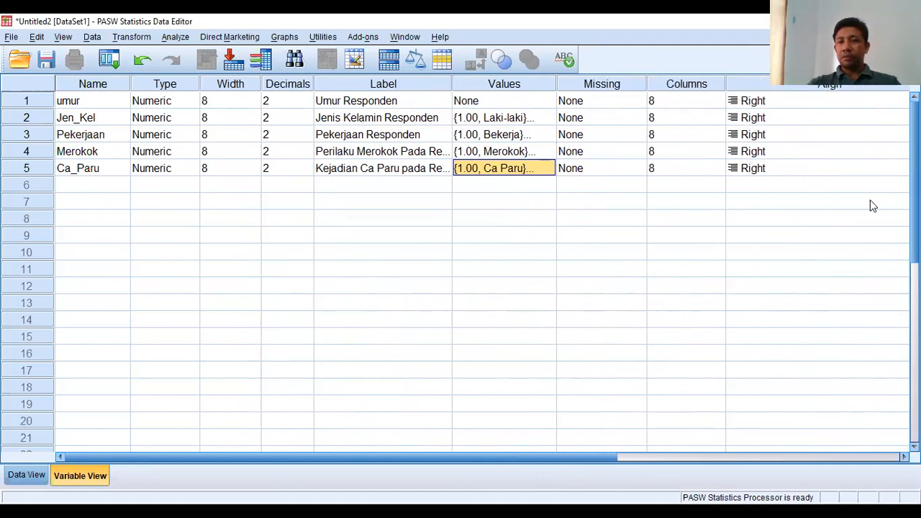
# Step: Narrow the Align and Measure columns of the variable table while keeping their entries readable
pyautogui.click(874, 85)
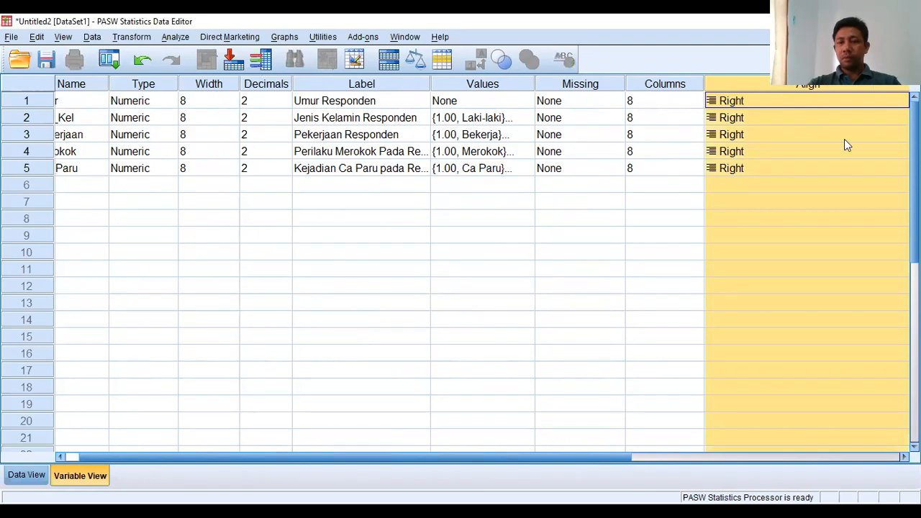
pyautogui.moveTo(619, 456); pyautogui.dragTo(840, 469)
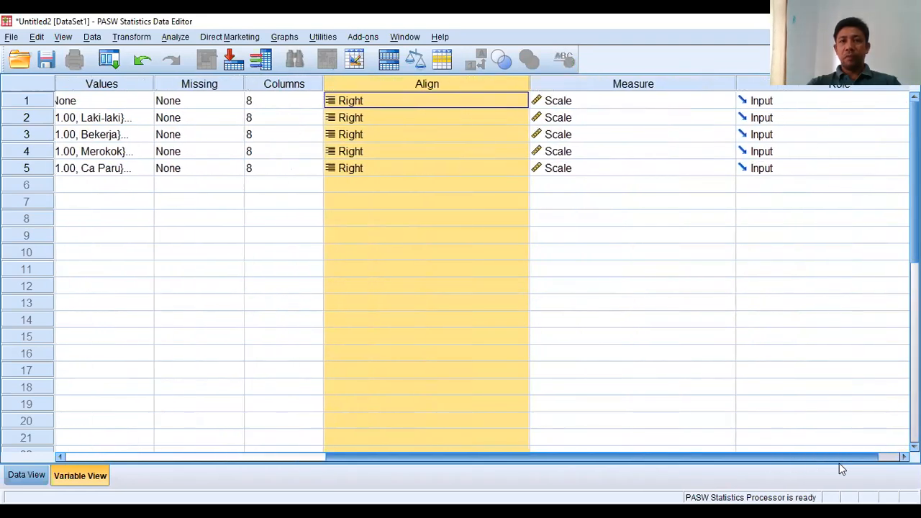
pyautogui.moveTo(526, 87); pyautogui.dragTo(437, 100)
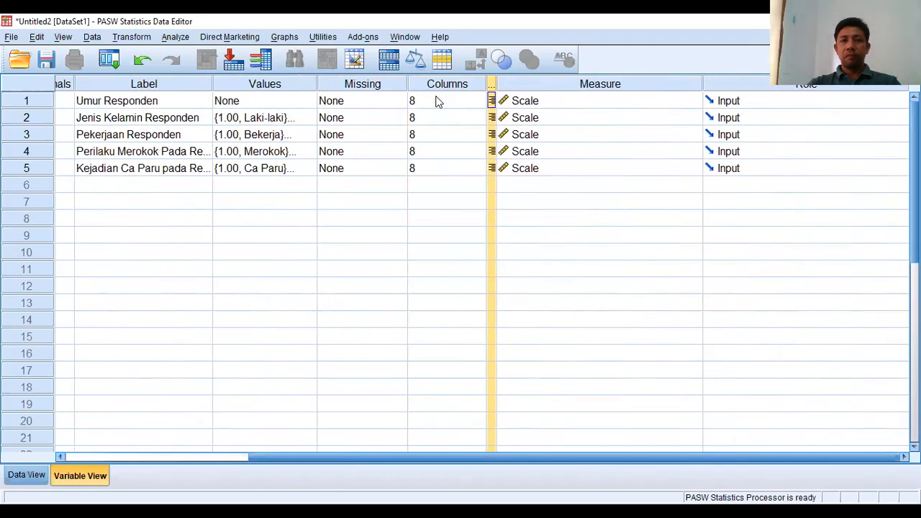
pyautogui.click(437, 101)
pyautogui.moveTo(496, 85); pyautogui.dragTo(566, 85)
pyautogui.moveTo(765, 89); pyautogui.dragTo(793, 84)
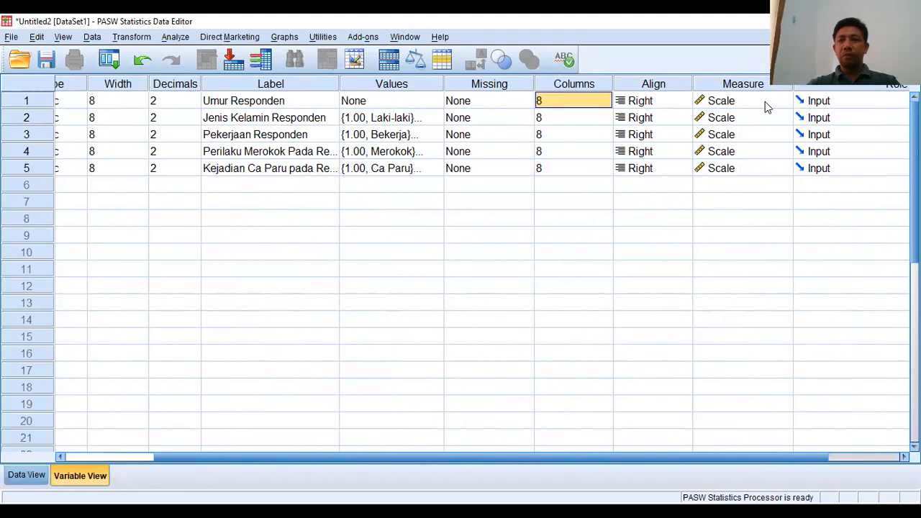
# Step: Set the measurement level of Jen_Kel, Pekerjaan, Merokok and Ca_Paru to Nominal
pyautogui.click(770, 121)
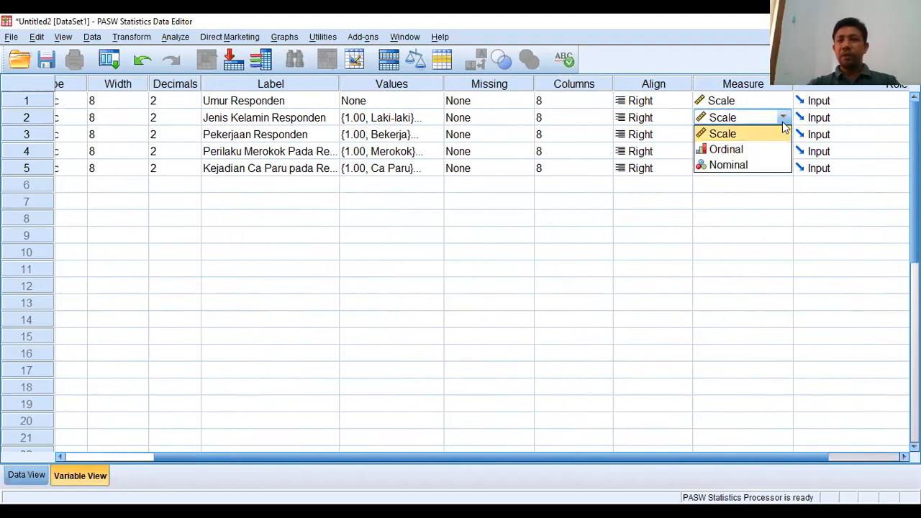
pyautogui.click(748, 165)
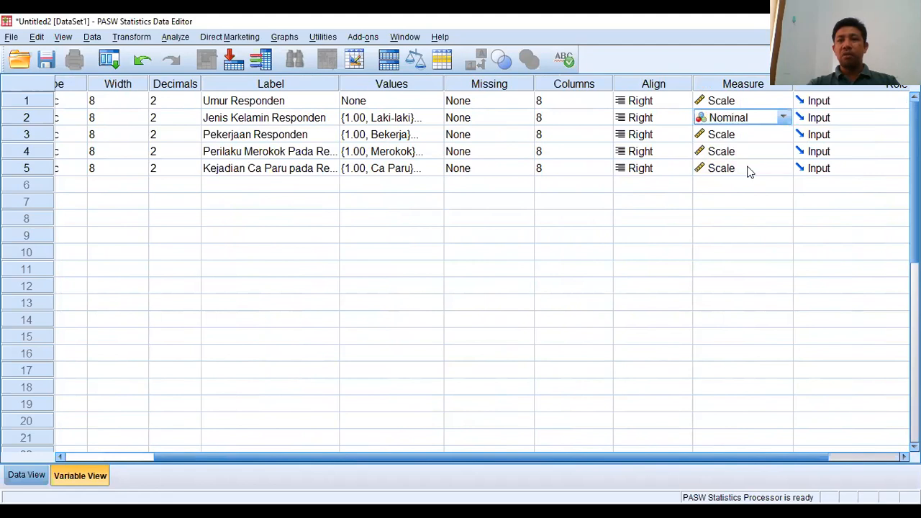
pyautogui.click(774, 136)
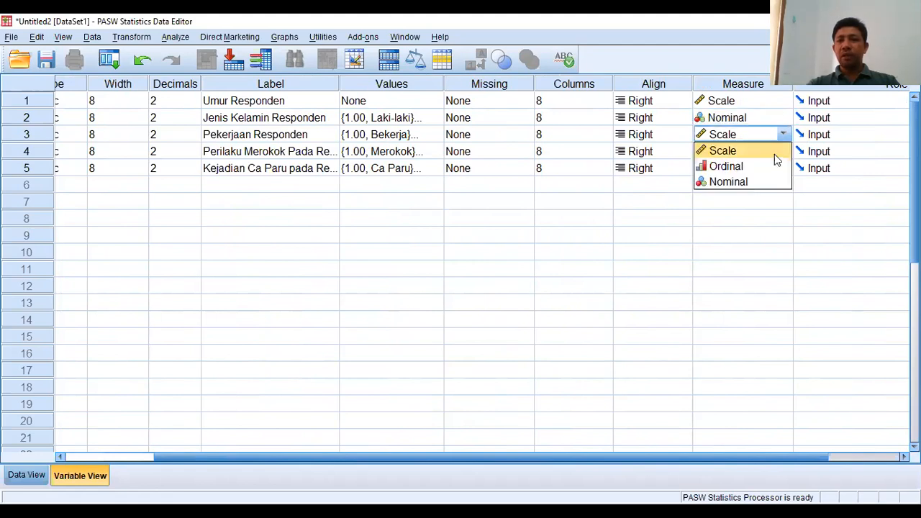
pyautogui.click(763, 179)
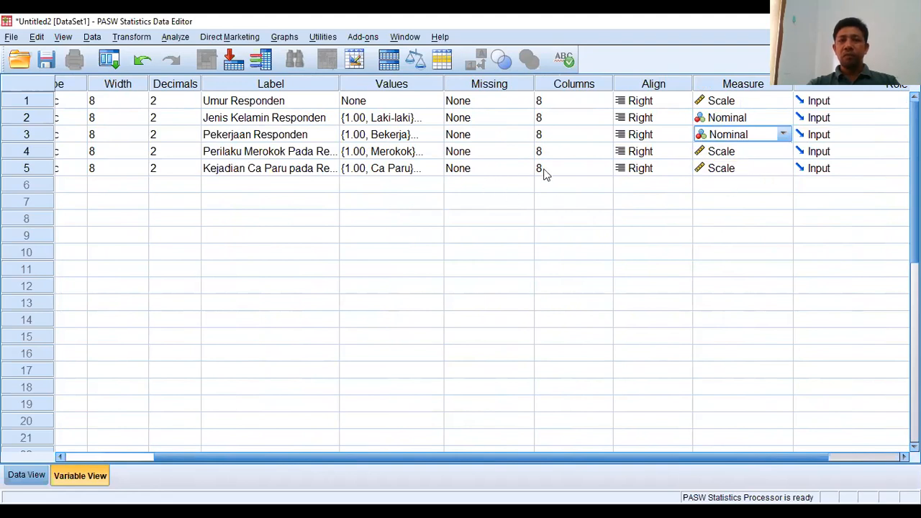
pyautogui.click(761, 154)
pyautogui.click(748, 199)
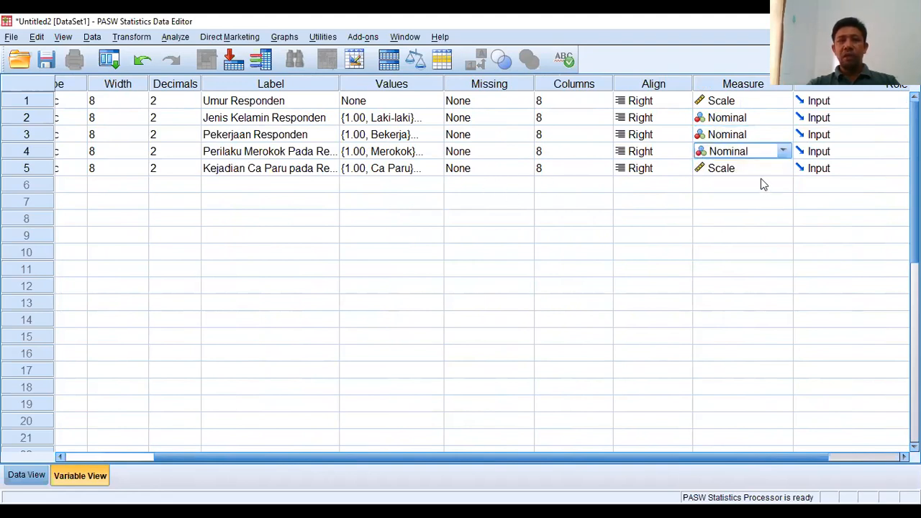
pyautogui.click(776, 171)
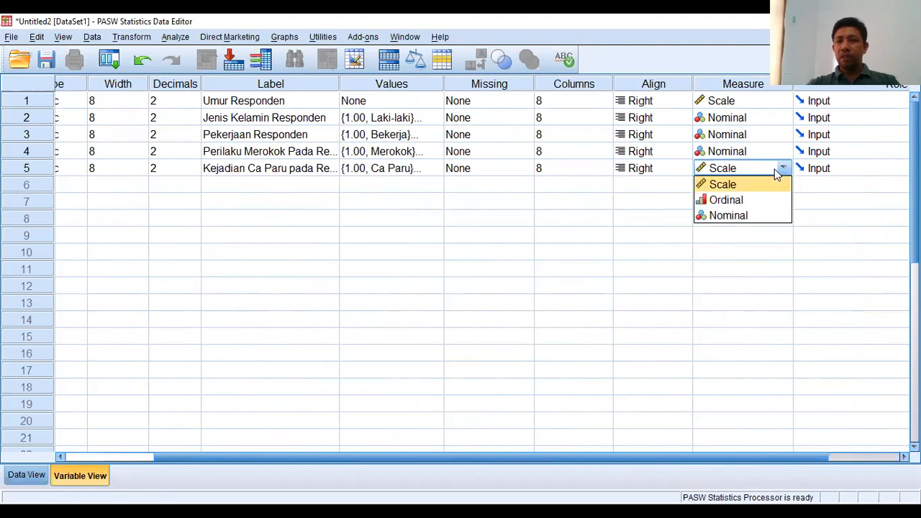
pyautogui.click(748, 216)
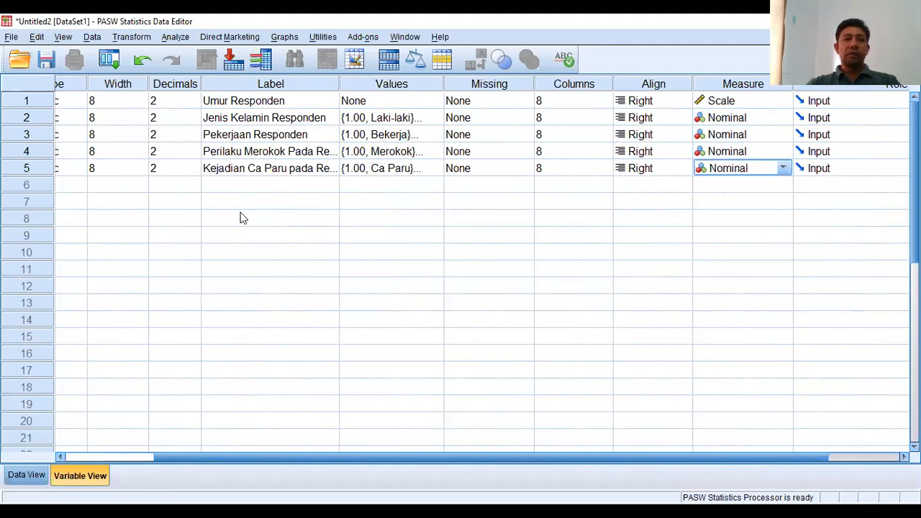
pyautogui.moveTo(171, 458); pyautogui.dragTo(62, 469)
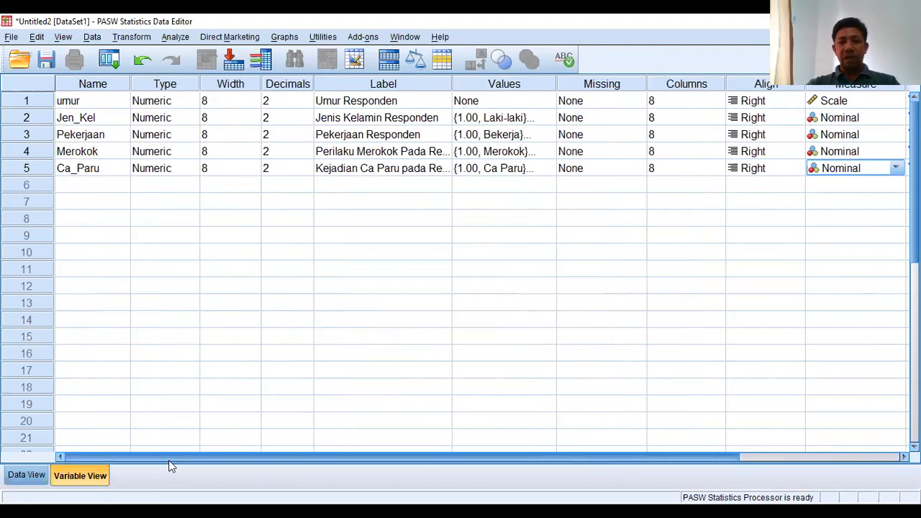
pyautogui.moveTo(176, 462); pyautogui.dragTo(124, 476)
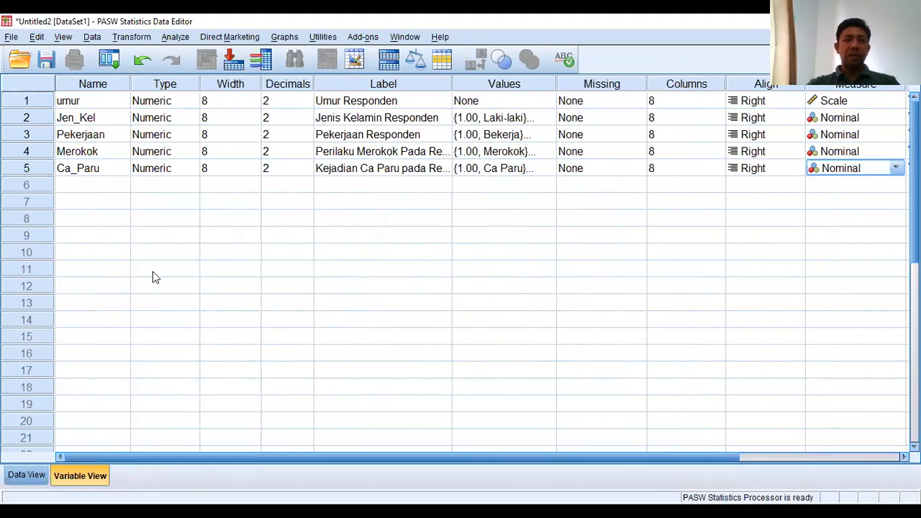
# Step: Enter the first case in the data sheet with umur 50 and the code 1 for Jen_Kel, Pekerjaan, Merokok and Ca_Paru
pyautogui.click(22, 481)
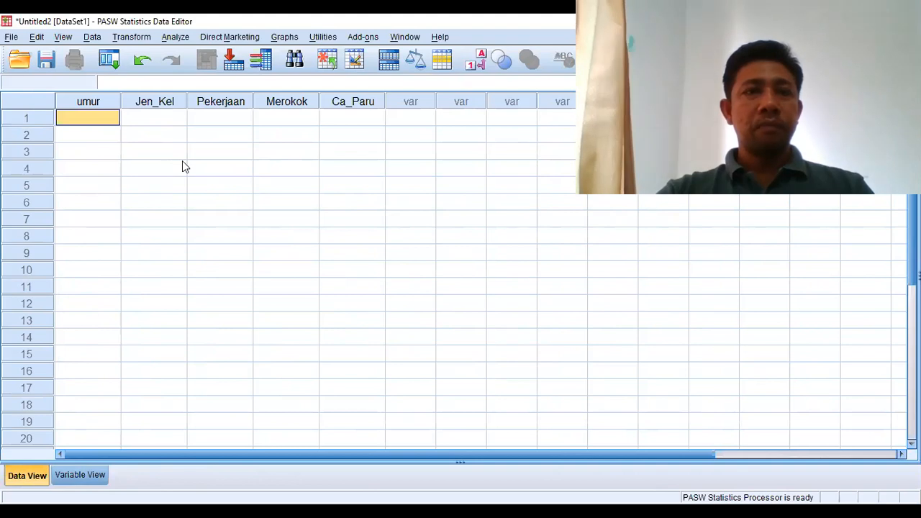
pyautogui.click(87, 133)
pyautogui.click(87, 117)
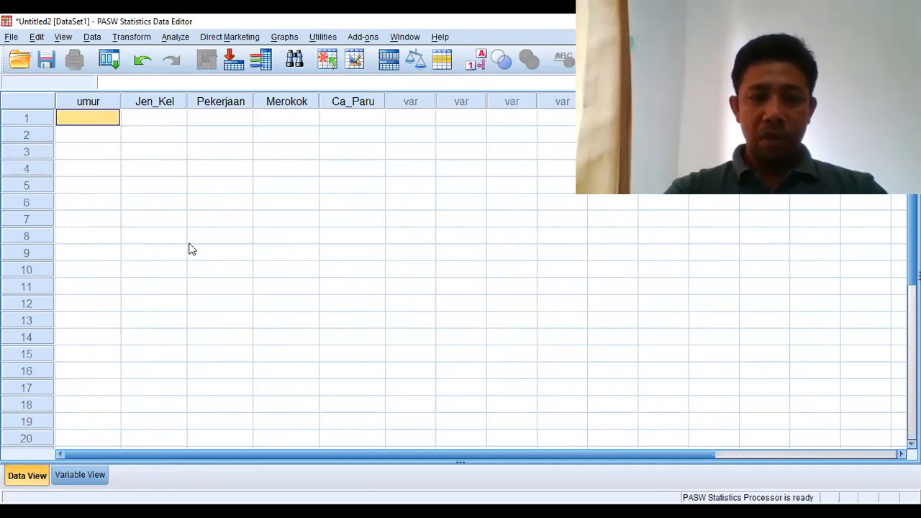
pyautogui.write('50')
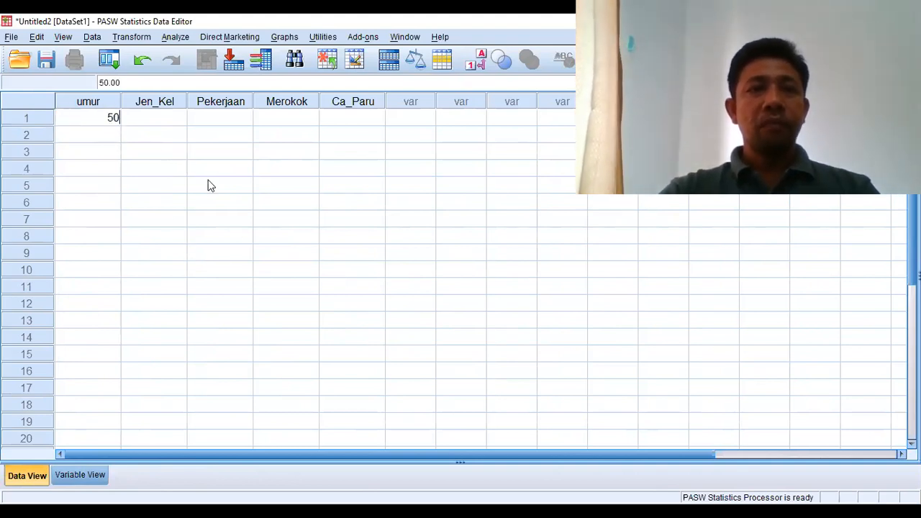
pyautogui.click(155, 119)
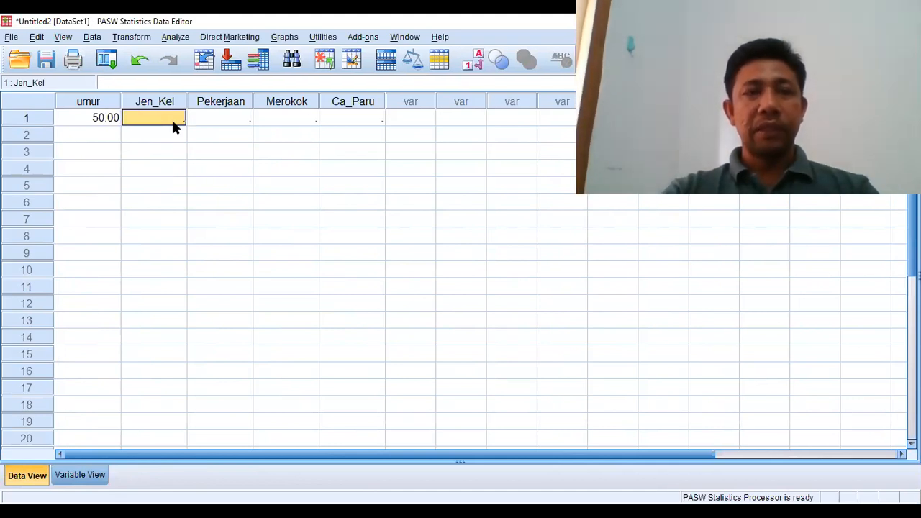
pyautogui.write('1')
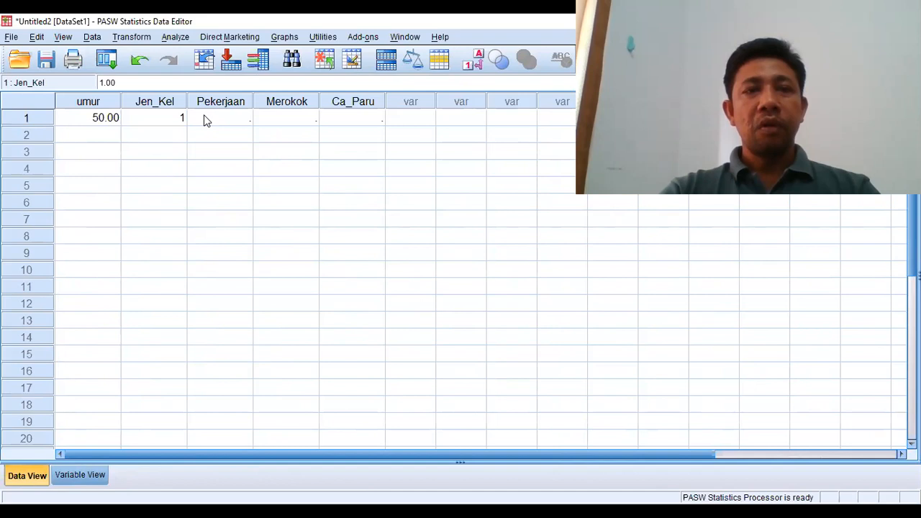
pyautogui.click(203, 117)
pyautogui.write('1')
pyautogui.click(299, 123)
pyautogui.write('1')
pyautogui.click(341, 118)
pyautogui.write('1')
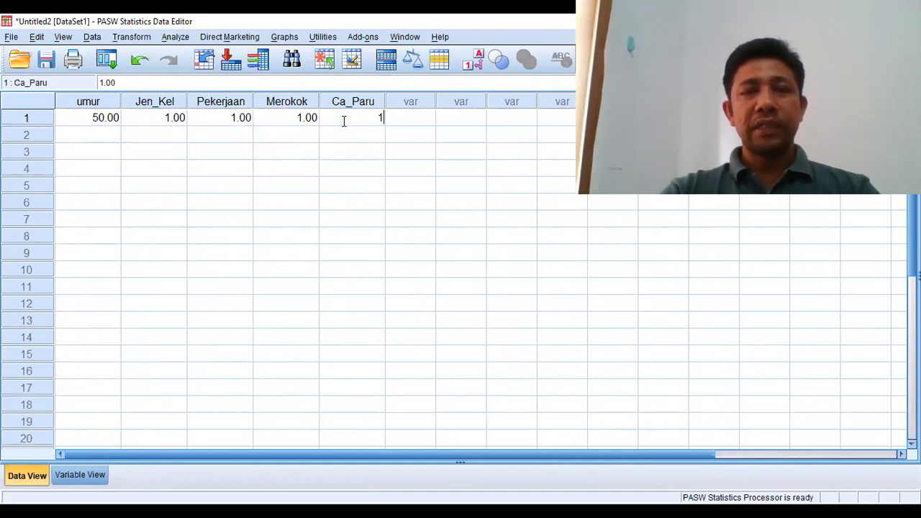
pyautogui.click(103, 140)
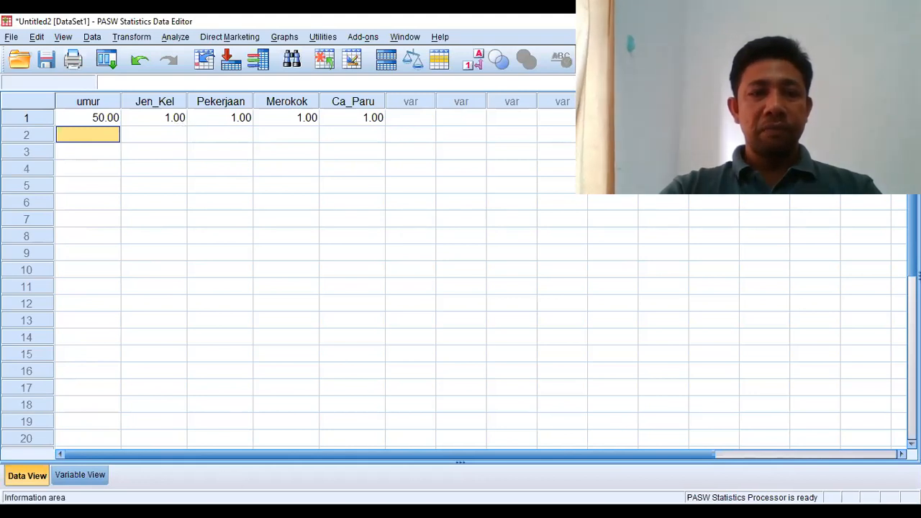
# Step: Set the number of decimals to 0 for the umur and Jen_Kel variables
pyautogui.click(89, 472)
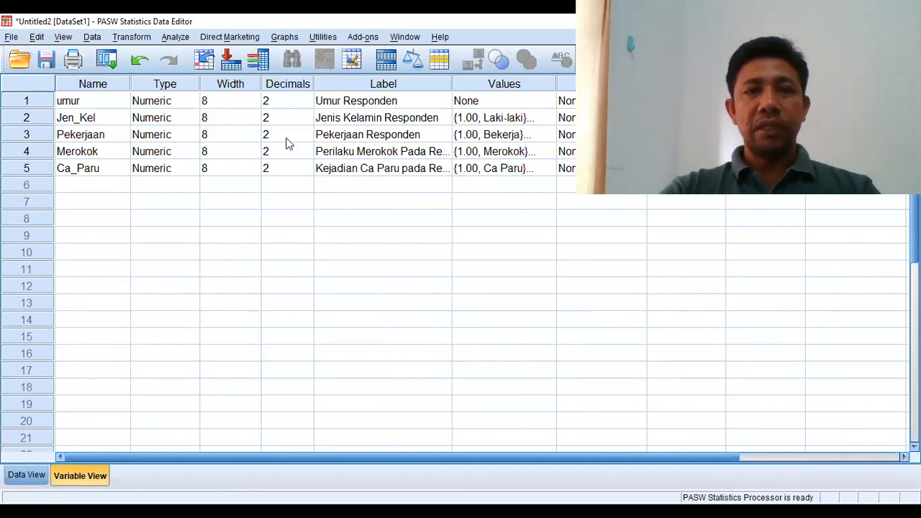
pyautogui.click(286, 101)
pyautogui.click(308, 114)
pyautogui.click(308, 113)
pyautogui.click(305, 102)
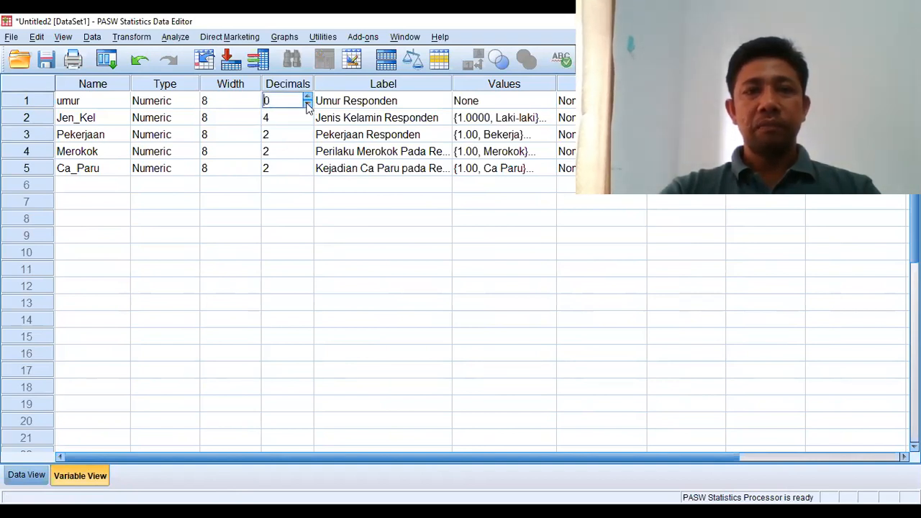
pyautogui.click(309, 122)
pyautogui.click(309, 122)
pyautogui.click(308, 122)
# Step: Reduce the decimals of the Pekerjaan, Merokok and Ca_Paru variables to 0
pyautogui.click(309, 140)
pyautogui.click(309, 140)
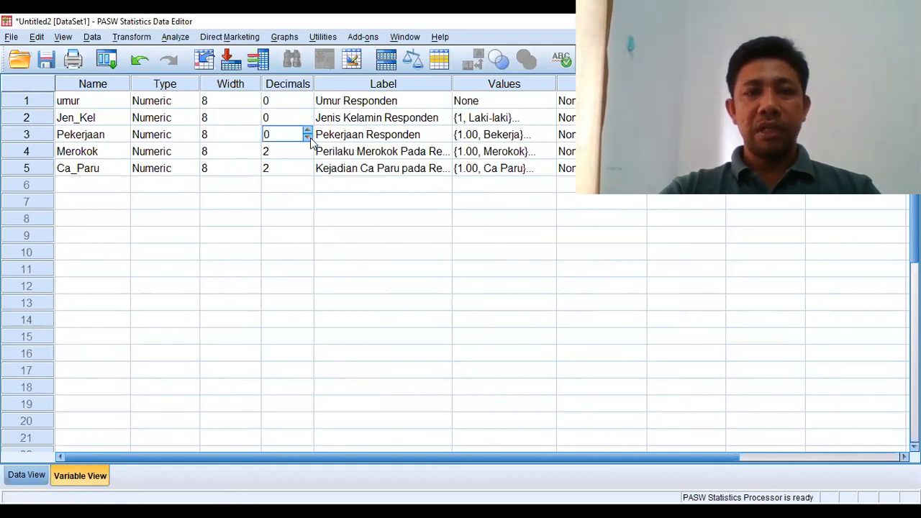
pyautogui.click(307, 156)
pyautogui.click(307, 156)
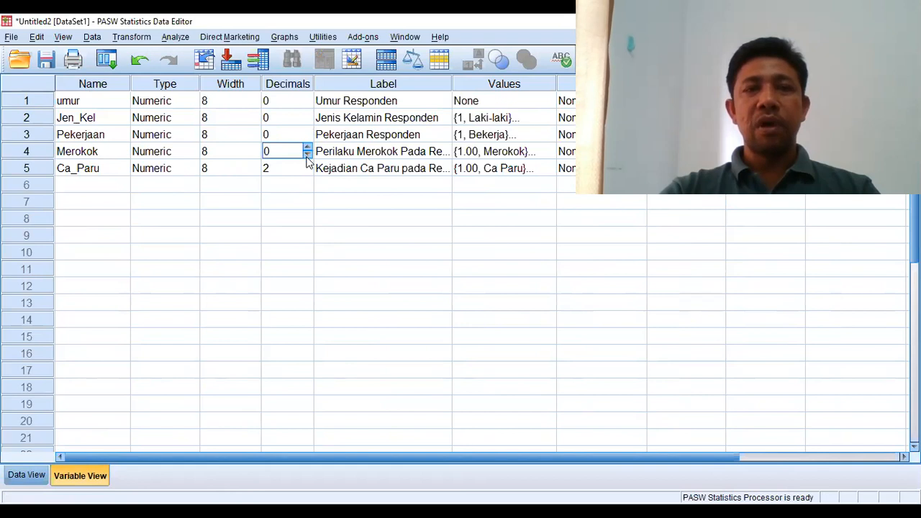
pyautogui.click(308, 172)
pyautogui.click(308, 172)
pyautogui.click(308, 172)
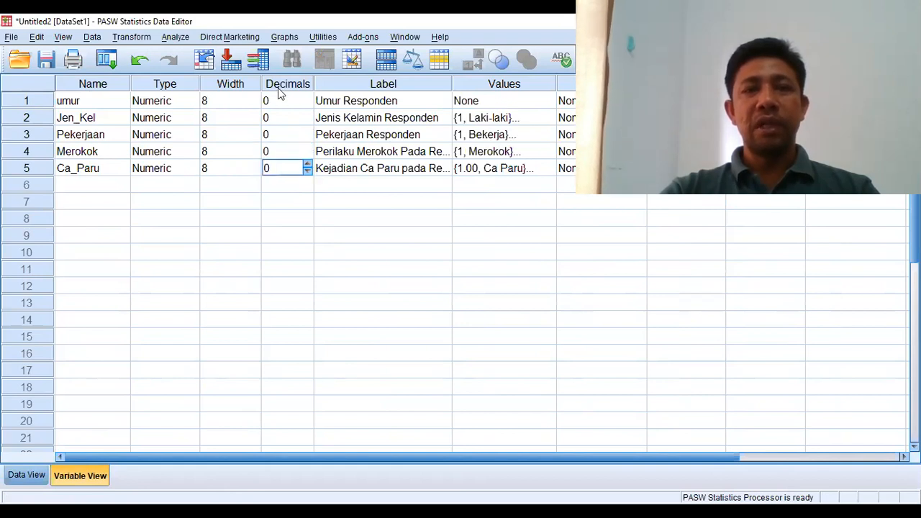
# Step: Enter the second case in the data sheet with umur 60 and the code 2 for Jen_Kel, Pekerjaan, Merokok and Ca_Paru
pyautogui.click(28, 475)
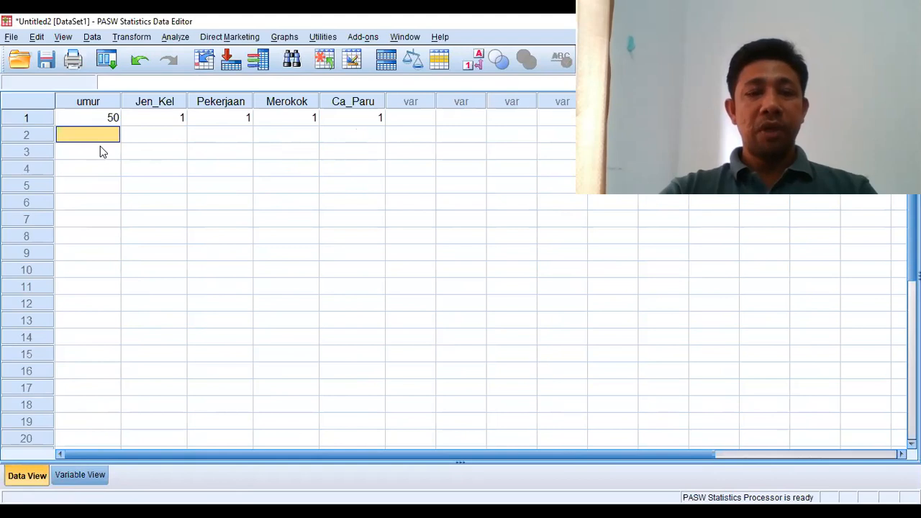
pyautogui.write('60')
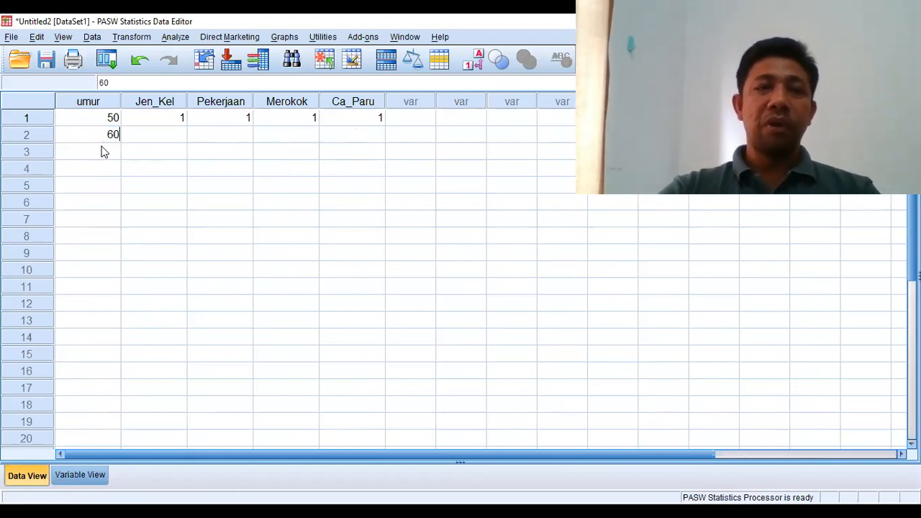
pyautogui.click(155, 138)
pyautogui.write('2')
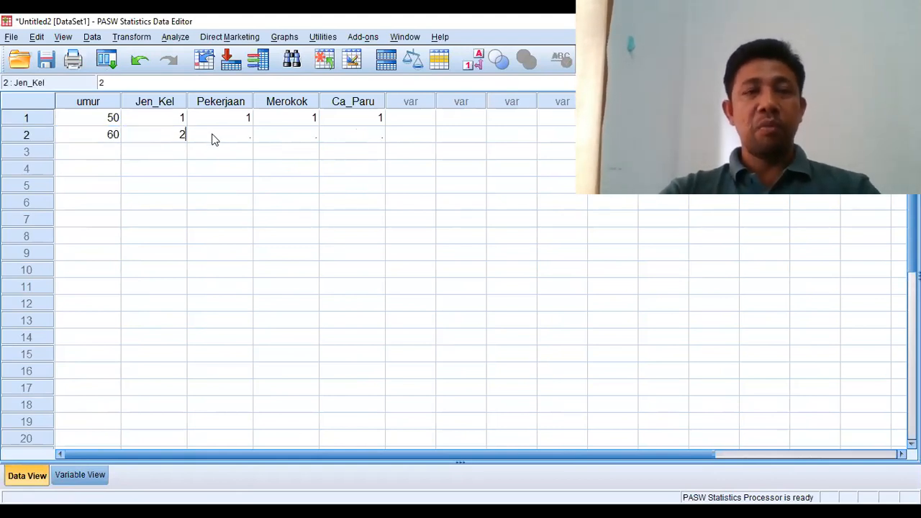
pyautogui.click(223, 136)
pyautogui.write('2')
pyautogui.click(281, 144)
pyautogui.write('2')
pyautogui.click(331, 139)
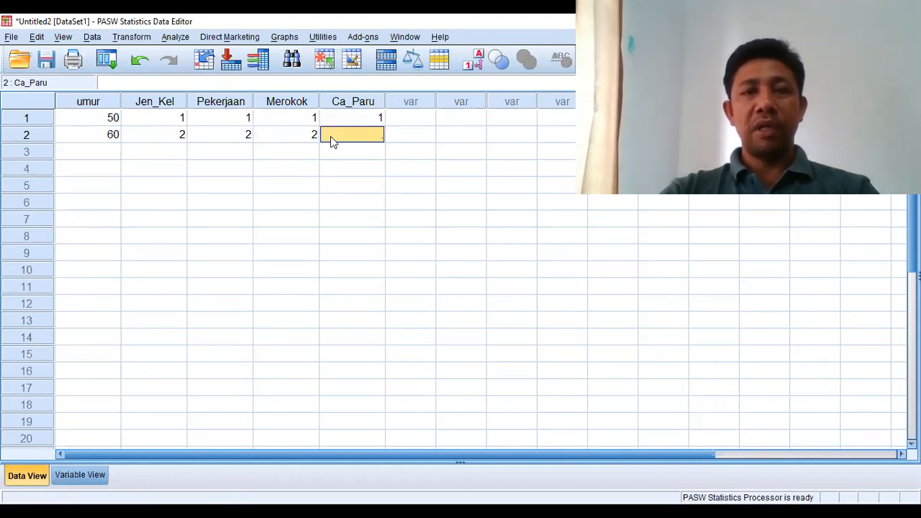
pyautogui.write('2')
pyautogui.click(287, 153)
# Step: Enter the third case with umur 45, Jen_Kel 1, Pekerjaan 2, Merokok 1 and Ca_Paru 1
pyautogui.click(102, 151)
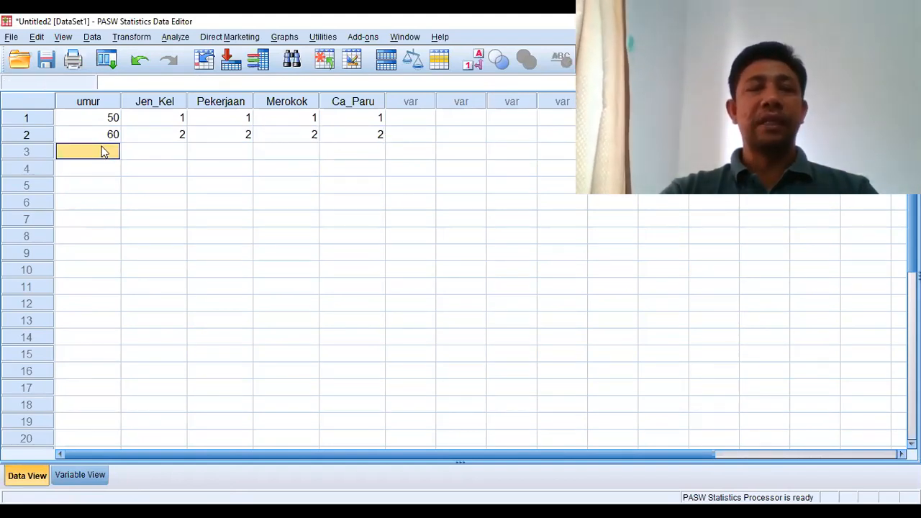
pyautogui.write('45')
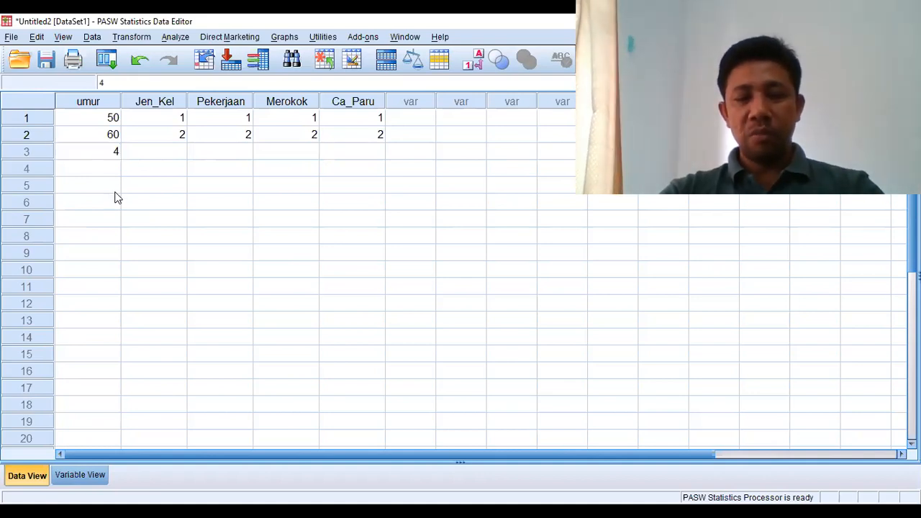
pyautogui.click(172, 152)
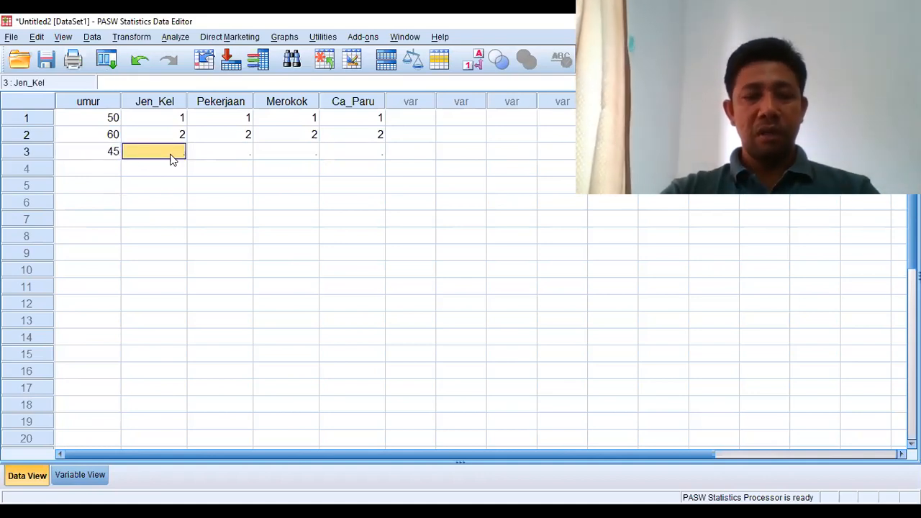
pyautogui.write('1')
pyautogui.click(220, 161)
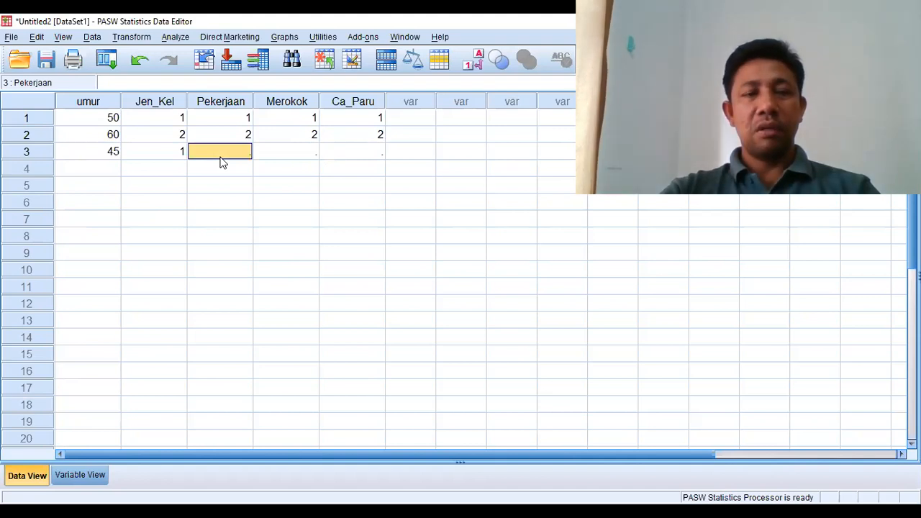
pyautogui.write('2')
pyautogui.click(286, 157)
pyautogui.write('1')
pyautogui.click(334, 149)
pyautogui.write('1')
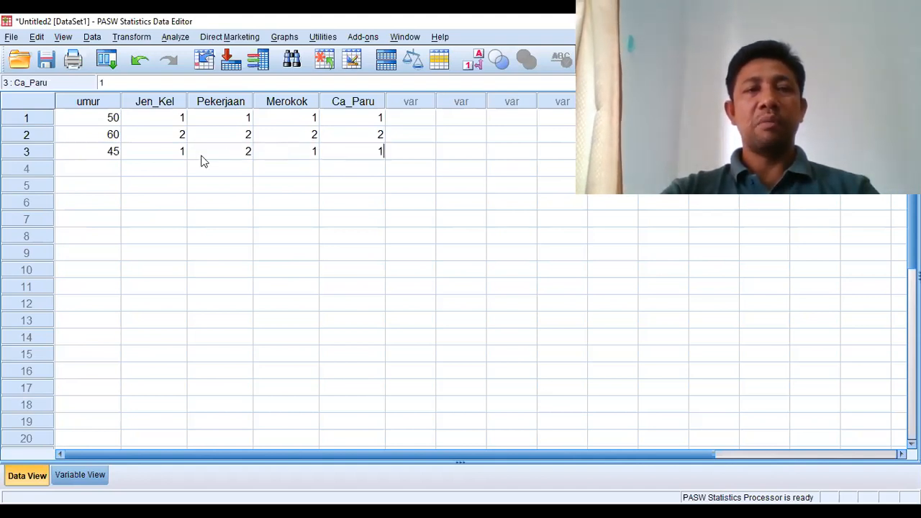
# Step: Enter the fourth case with umur 40, Jen_Kel 1, Pekerjaan 1, Merokok 1 and Ca_Paru 2
pyautogui.click(117, 170)
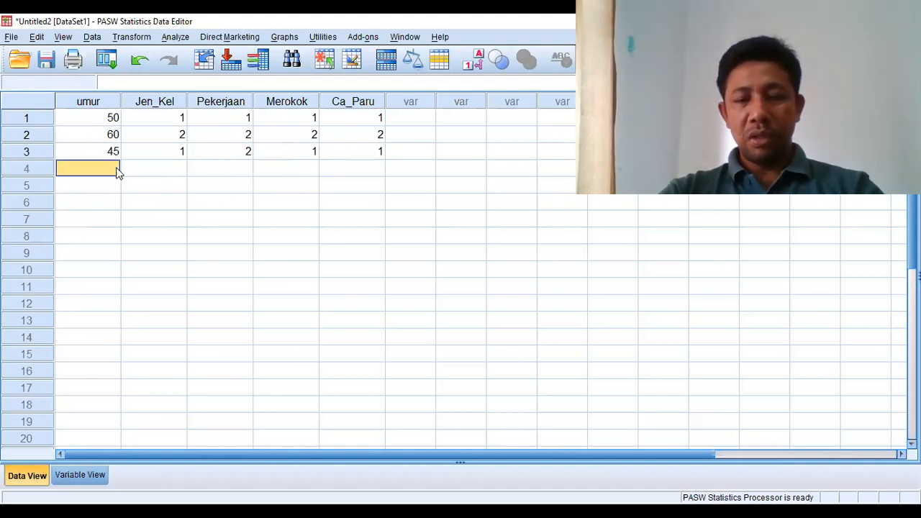
pyautogui.write('40')
pyautogui.click(164, 170)
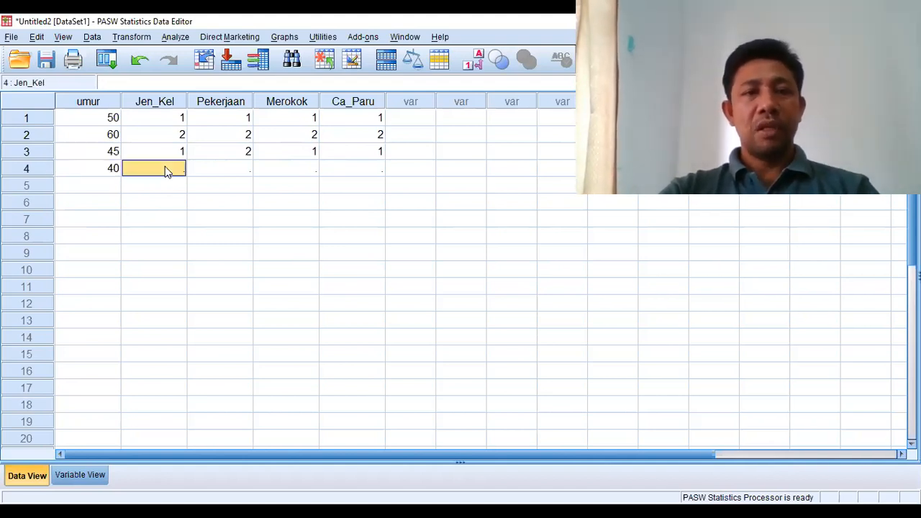
pyautogui.write('1')
pyautogui.click(229, 174)
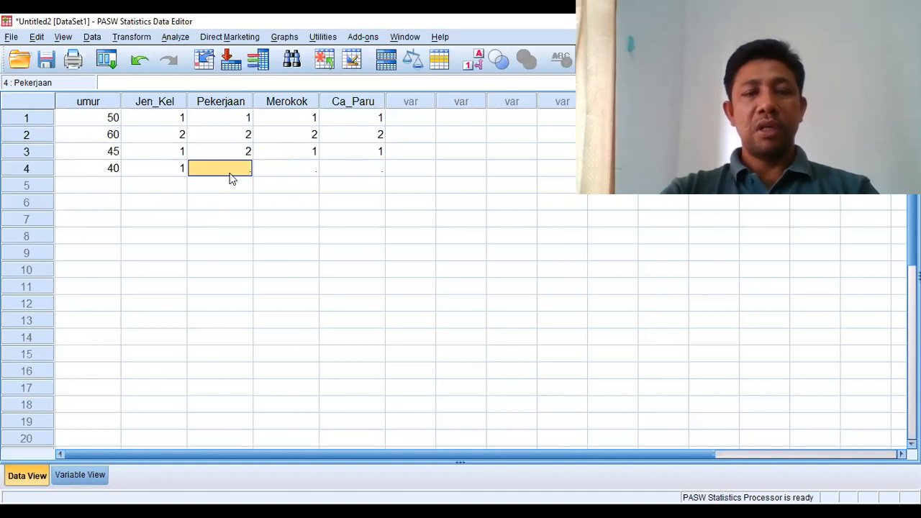
pyautogui.write('1')
pyautogui.click(267, 171)
pyautogui.write('1')
pyautogui.click(343, 174)
pyautogui.write('2')
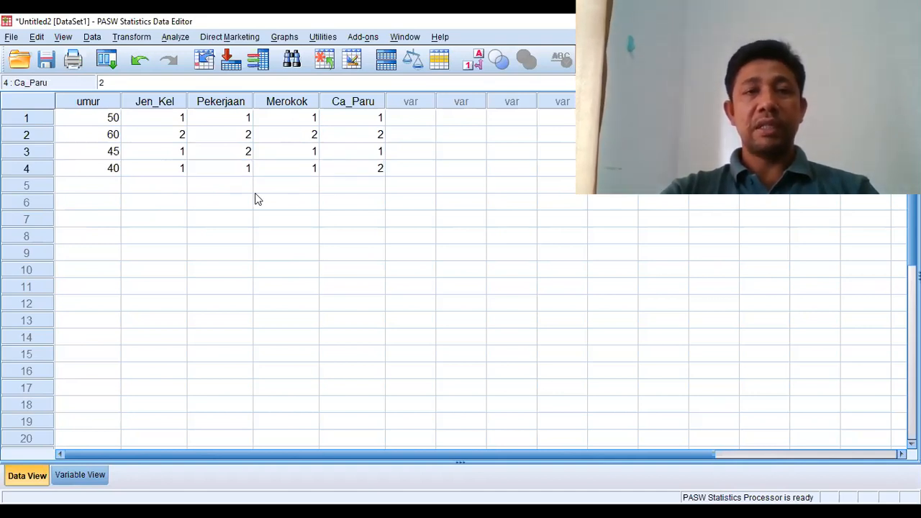
pyautogui.click(110, 186)
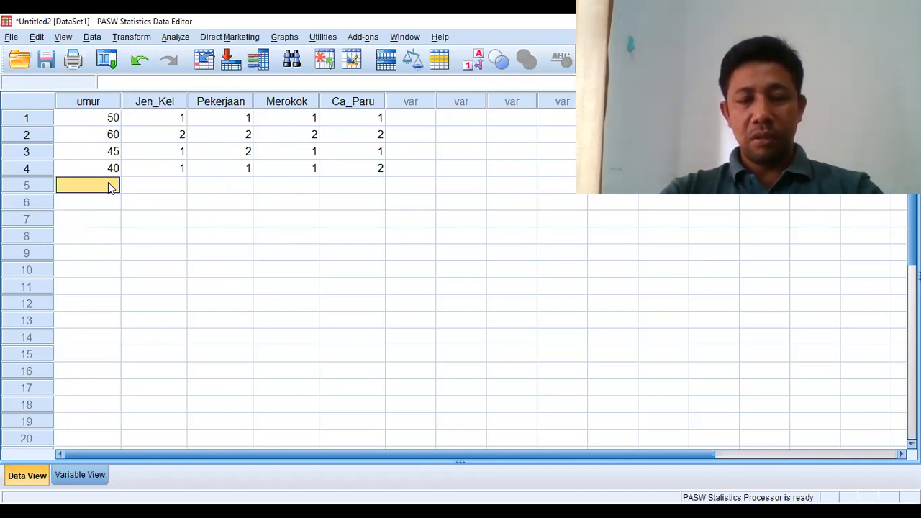
# Step: Enter the fifth case with umur 50, Jen_Kel 2, Pekerjaan 1, Merokok 2 and Ca_Paru 1
pyautogui.write('50')
pyautogui.click(139, 191)
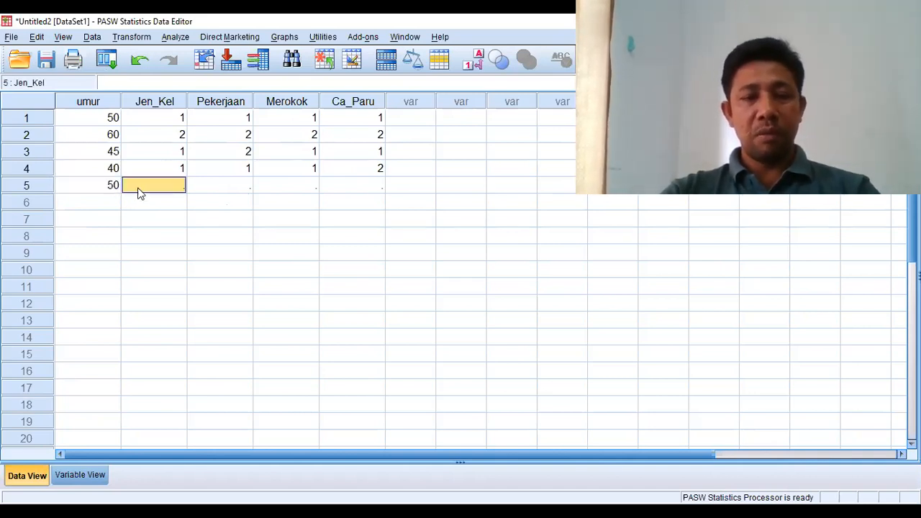
pyautogui.write('2')
pyautogui.click(214, 191)
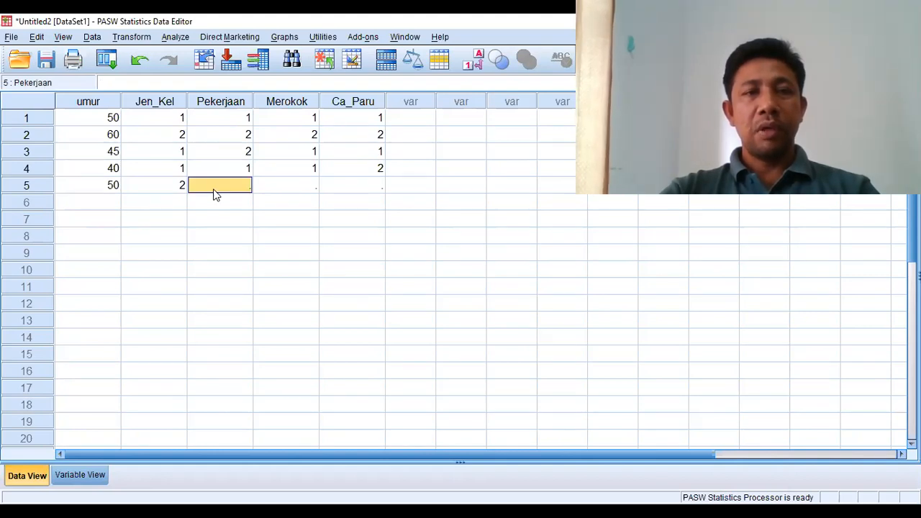
pyautogui.write('1')
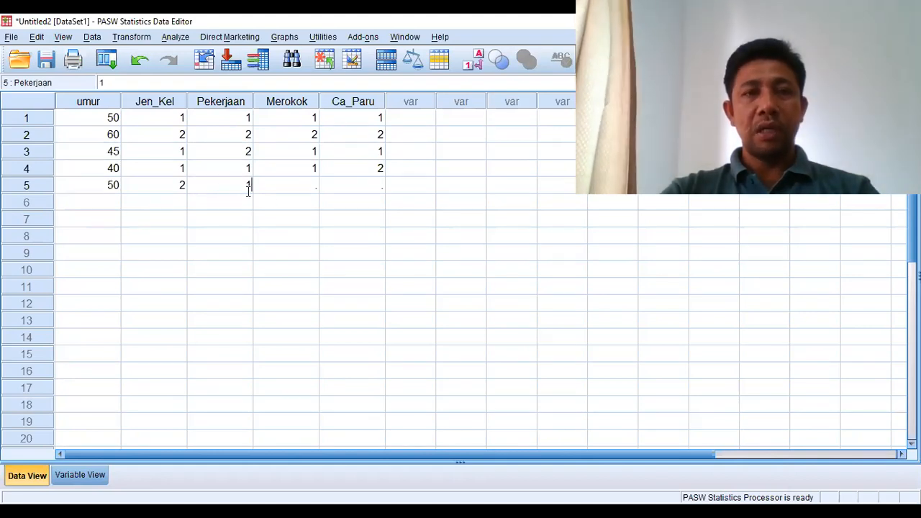
pyautogui.click(267, 190)
pyautogui.write('2')
pyautogui.click(352, 189)
pyautogui.write('1')
pyautogui.click(221, 202)
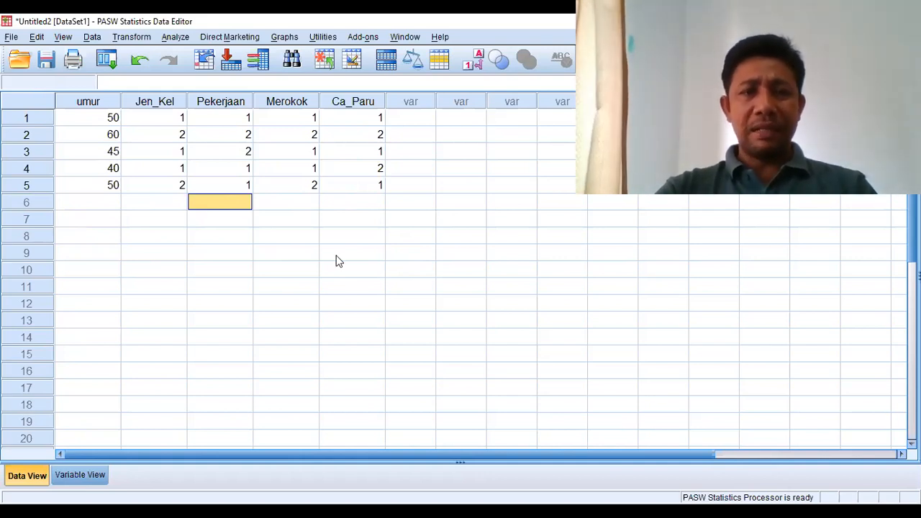
pyautogui.click(96, 476)
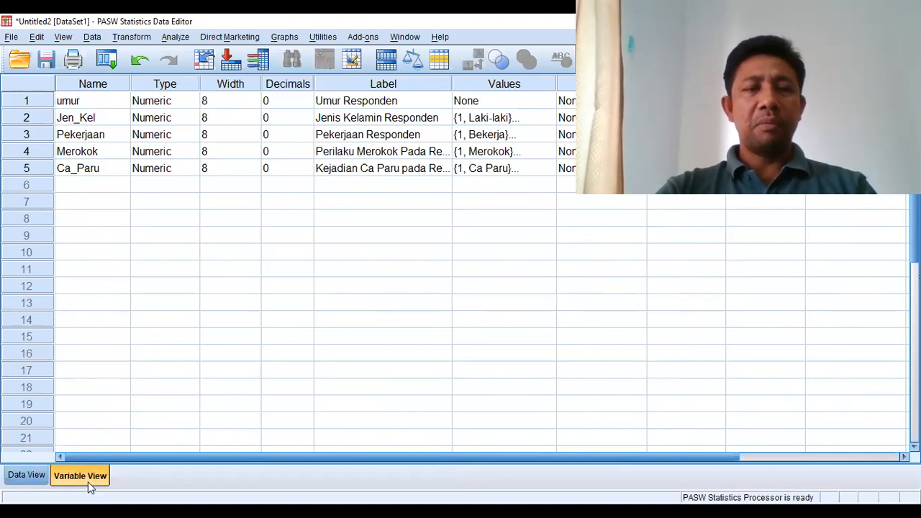
pyautogui.click(30, 479)
pyautogui.click(74, 478)
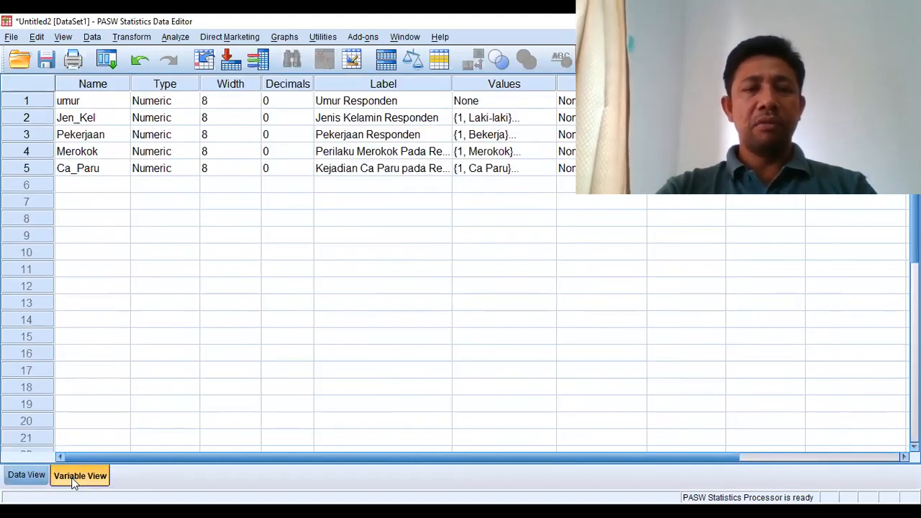
pyautogui.click(37, 479)
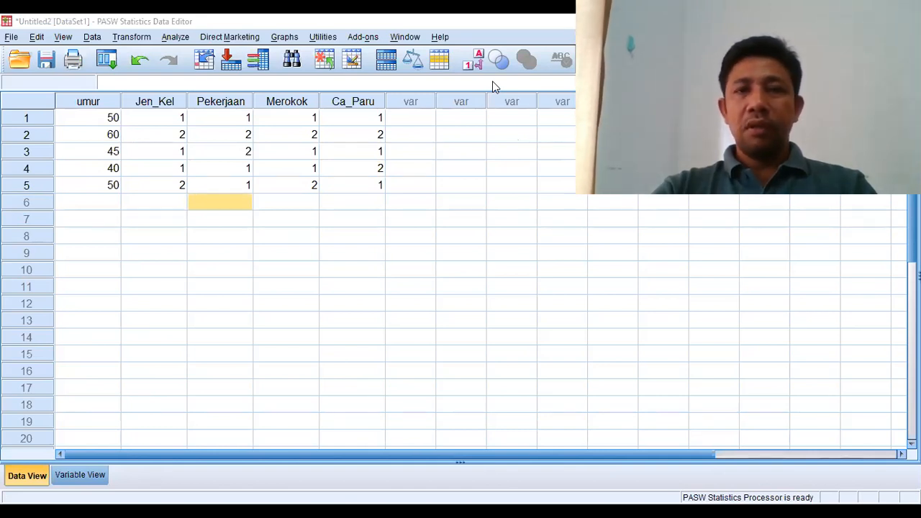
# Step: Start an empty text box on the whiteboard beside the last line of the blue notes
pyautogui.click(559, 364)
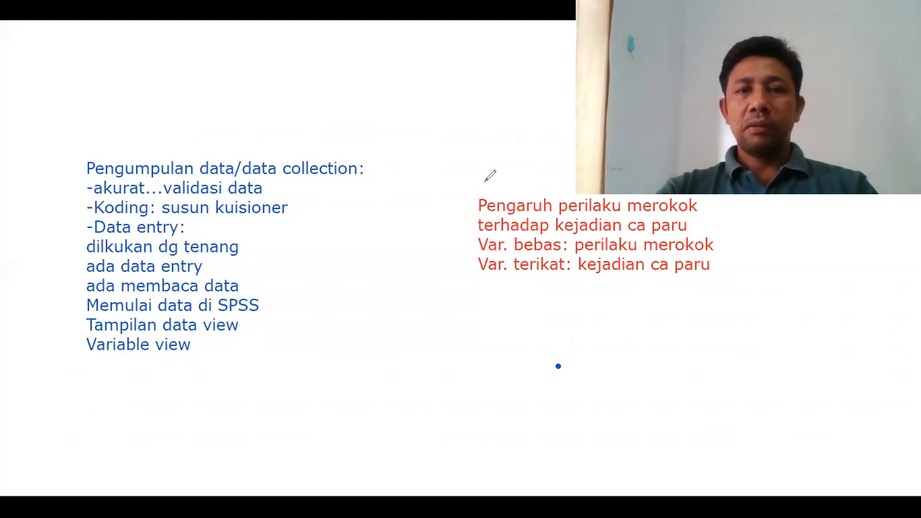
pyautogui.click(325, 360)
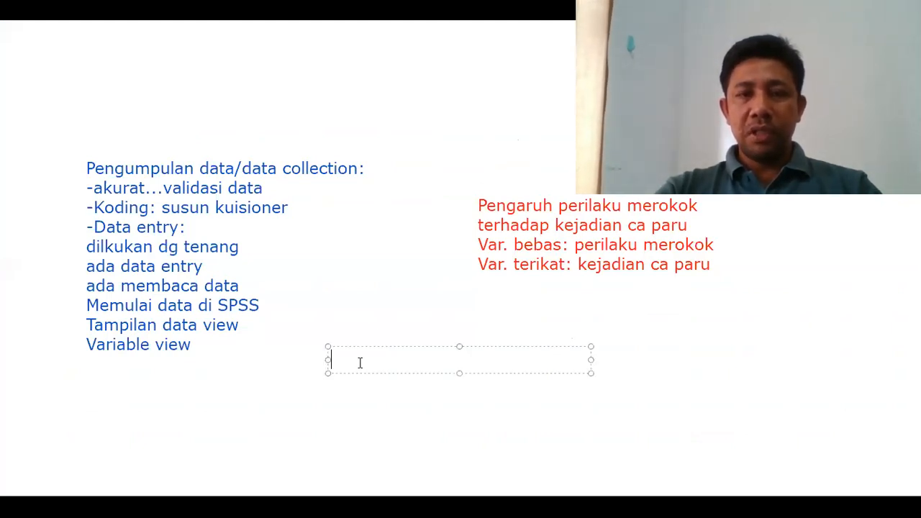
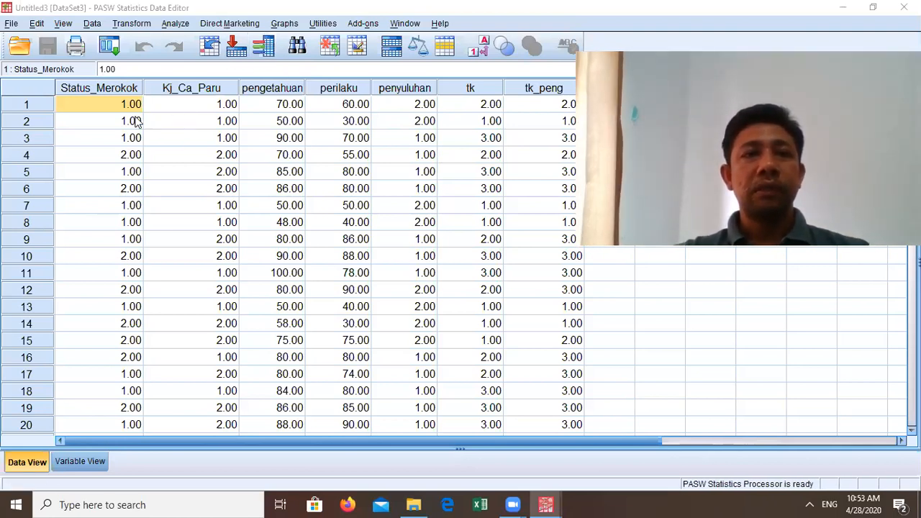
# Step: Run Frequencies with frequency tables for all seven variables of the SPSS 1 dataset, listing them by variable name
pyautogui.click(683, 155)
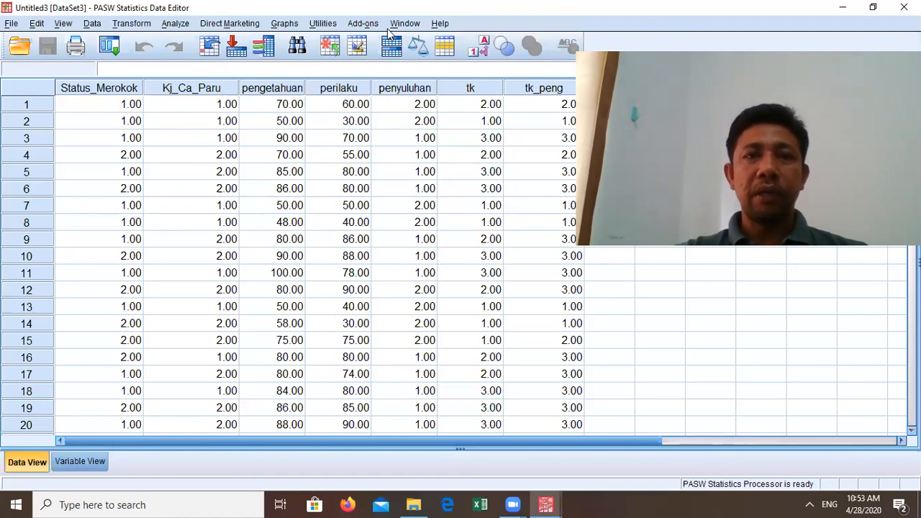
pyautogui.click(176, 23)
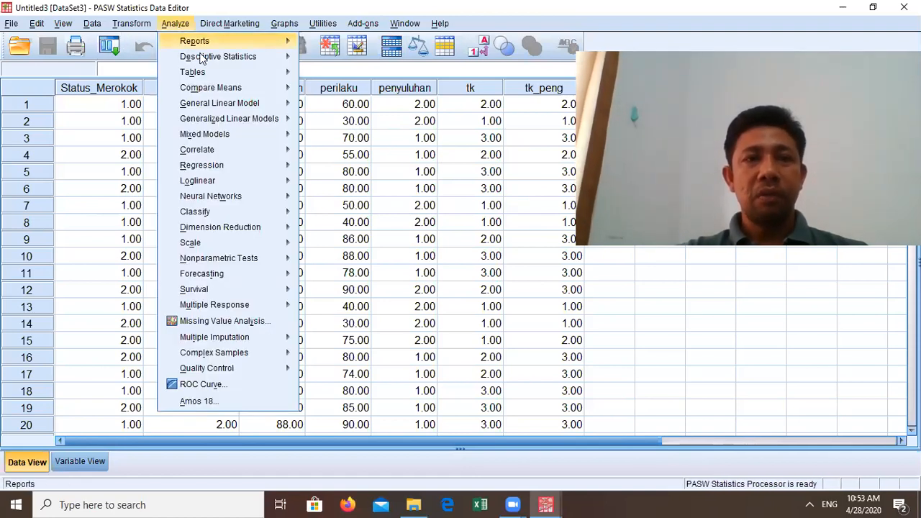
pyautogui.moveTo(238, 56)
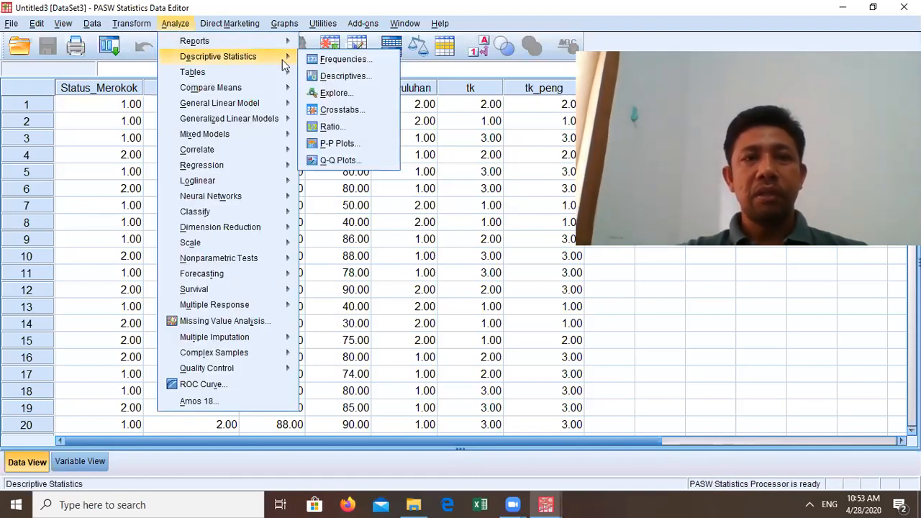
pyautogui.click(370, 61)
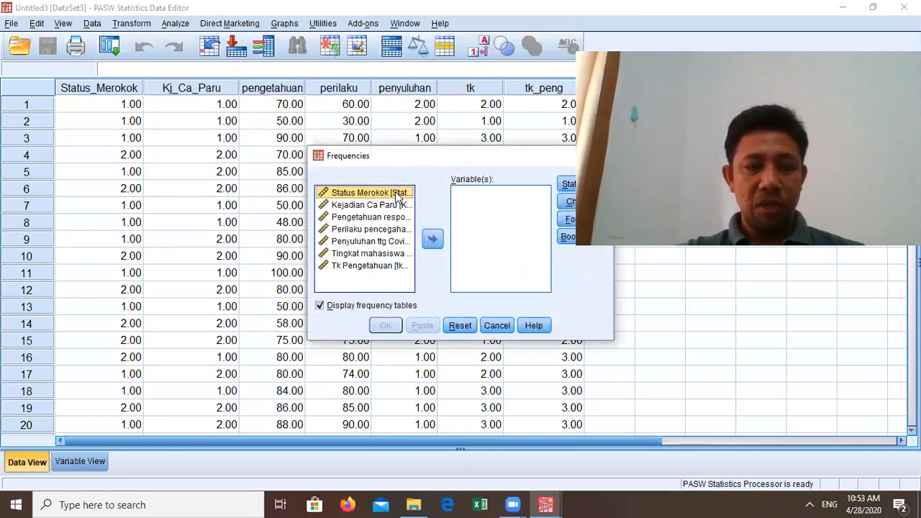
pyautogui.hotkey('ctrl', 'a')
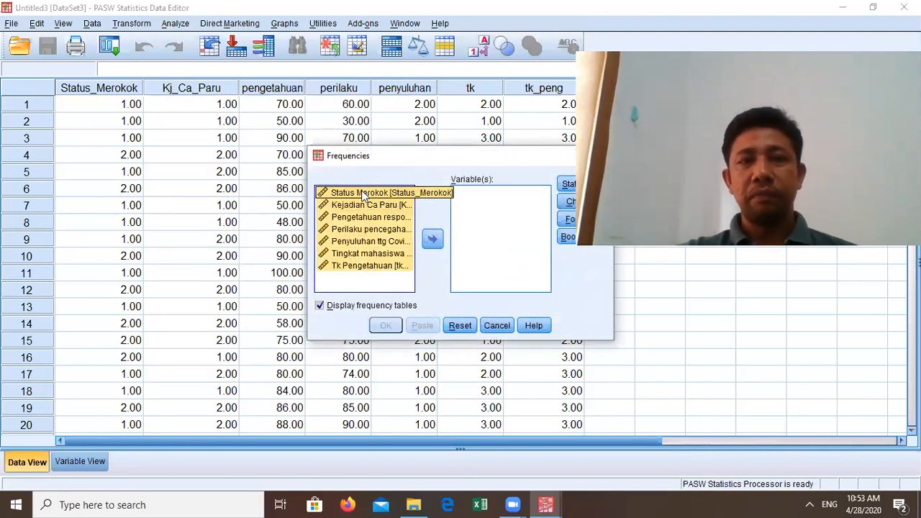
pyautogui.rightClick(361, 190)
pyautogui.click(394, 207)
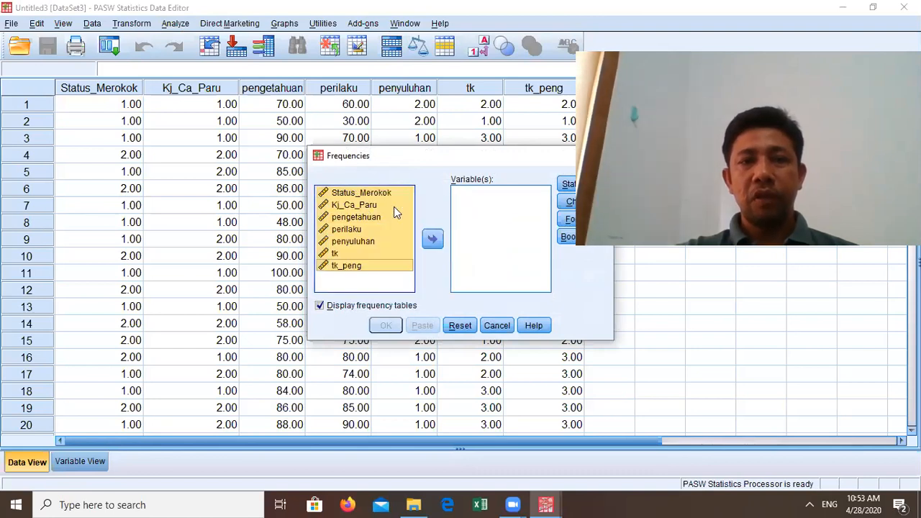
pyautogui.click(435, 242)
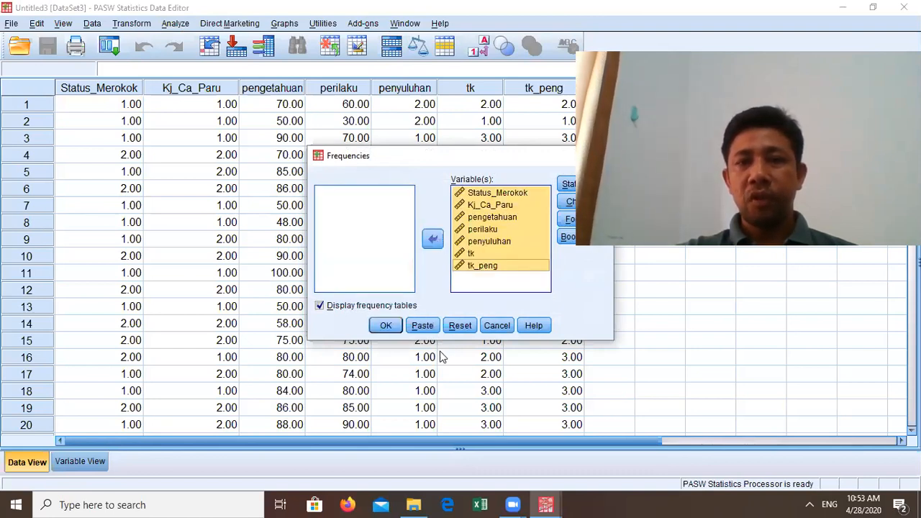
pyautogui.click(391, 328)
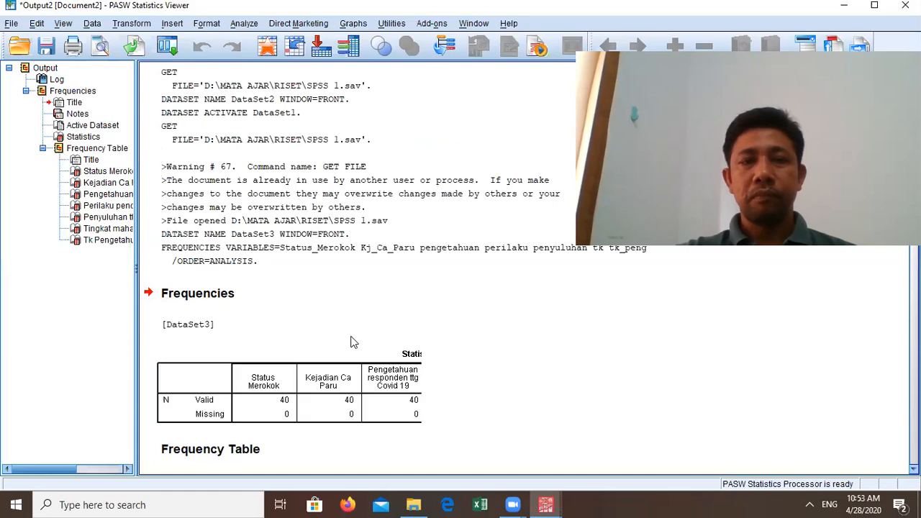
# Step: Examine the Statistics table and the frequency tables for Status Merokok, Kejadian Ca Paru and the remaining variables in the output
pyautogui.scroll(-3, 376, 314)
pyautogui.scroll(3, 378, 310)
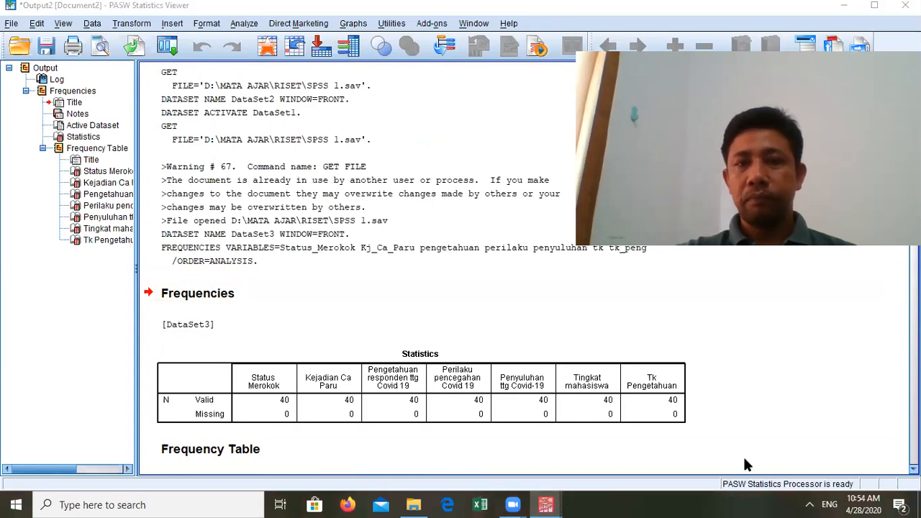
pyautogui.scroll(-3, 545, 347)
pyautogui.scroll(-3, 489, 335)
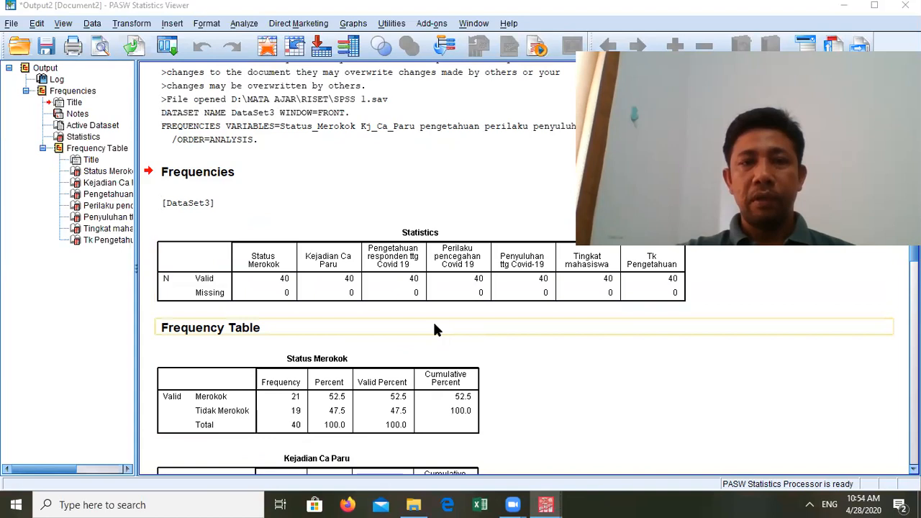
pyautogui.scroll(-3, 434, 325)
pyautogui.click(257, 229)
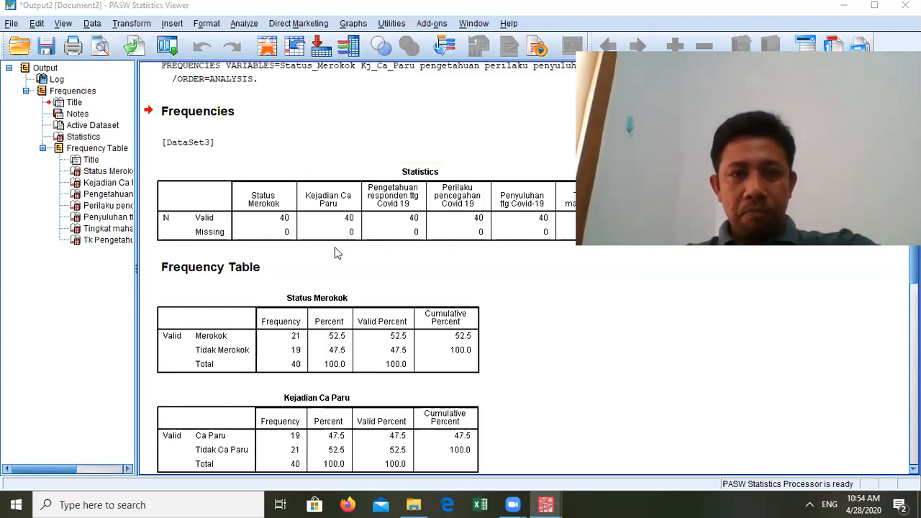
pyautogui.scroll(-3, 339, 278)
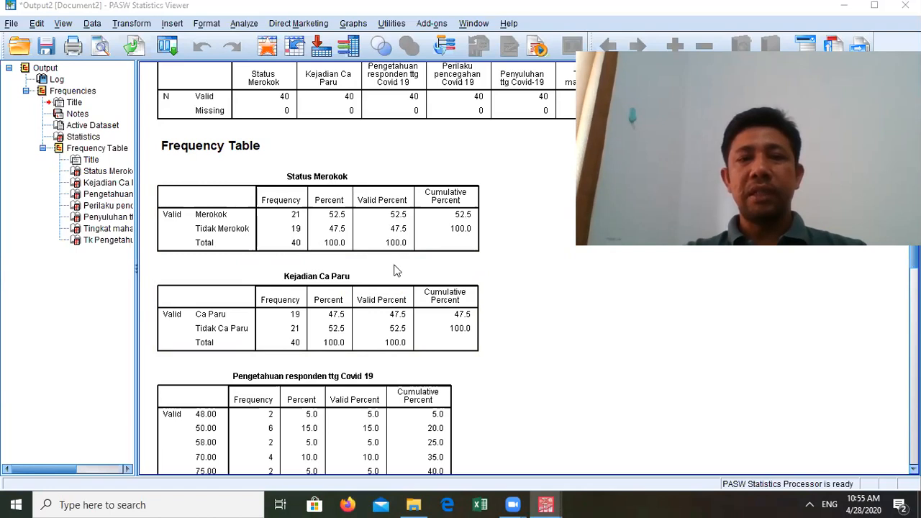
pyautogui.scroll(-2, 440, 336)
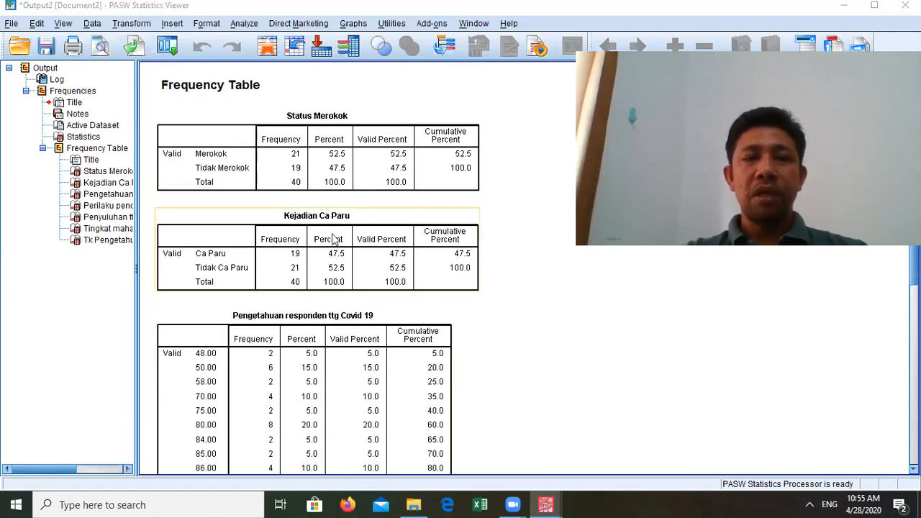
pyautogui.scroll(-4, 374, 259)
pyautogui.scroll(-5, 308, 262)
pyautogui.scroll(20, 311, 280)
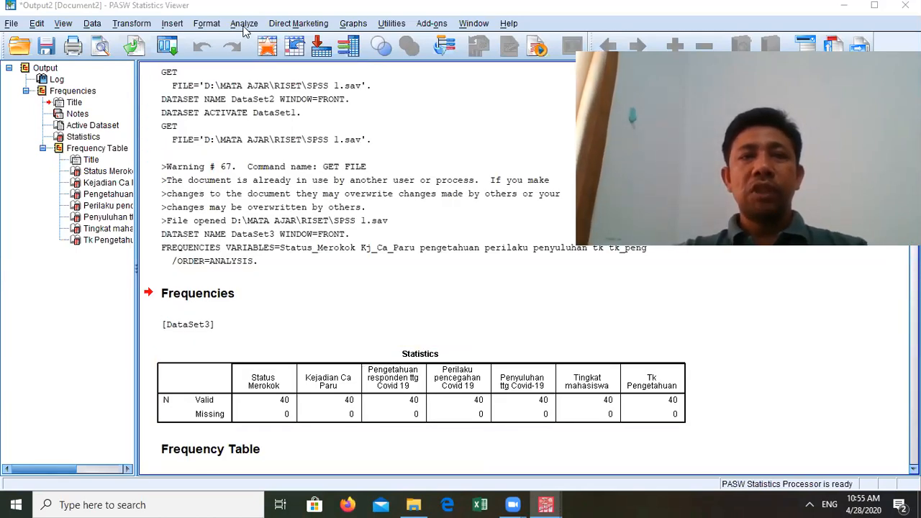
pyautogui.scroll(-6, 324, 376)
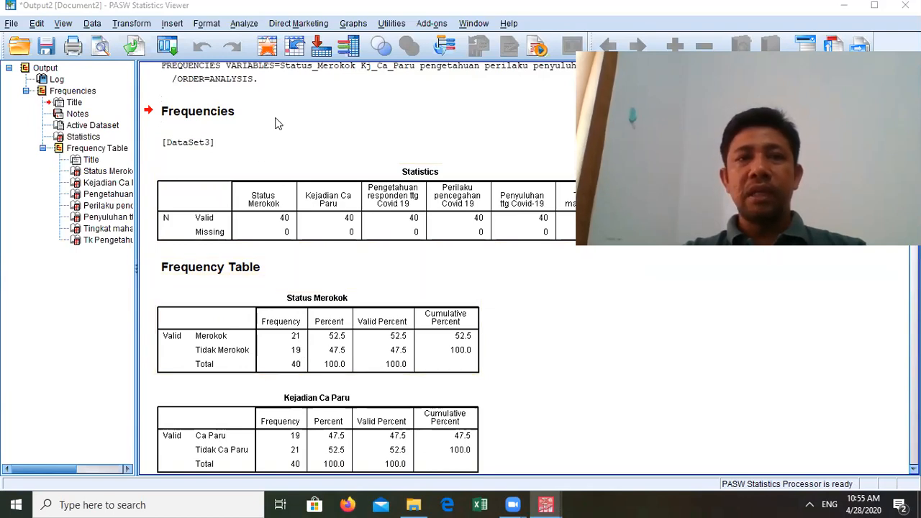
pyautogui.scroll(5, 278, 124)
# Step: Reopen Frequencies and remove all seven variables from the analysis list
pyautogui.click(245, 23)
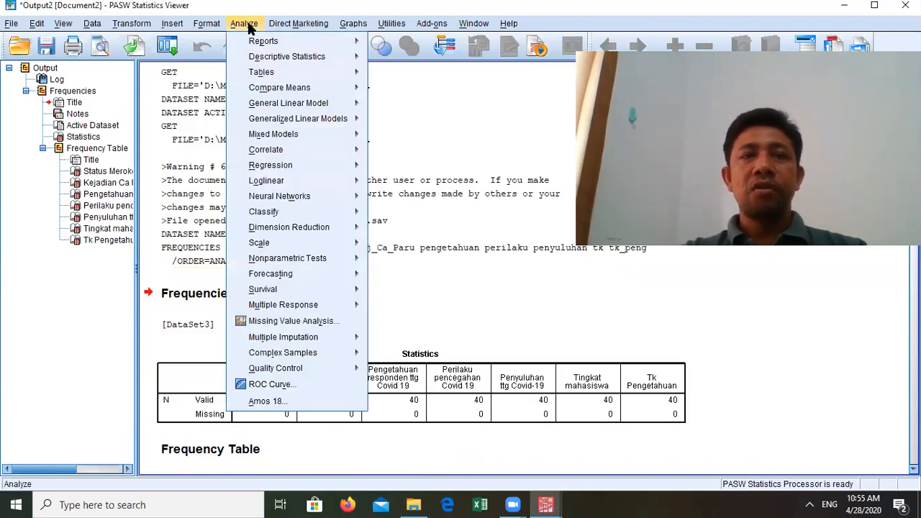
pyautogui.moveTo(319, 59)
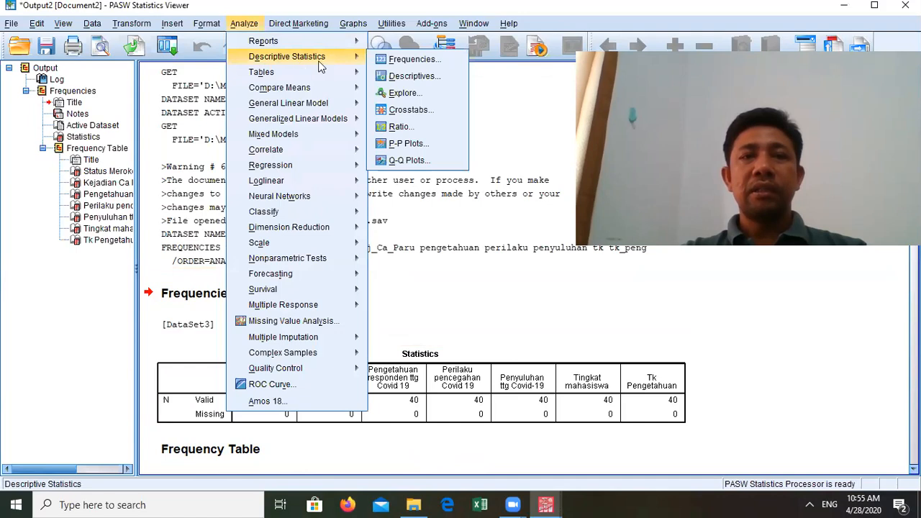
pyautogui.click(414, 60)
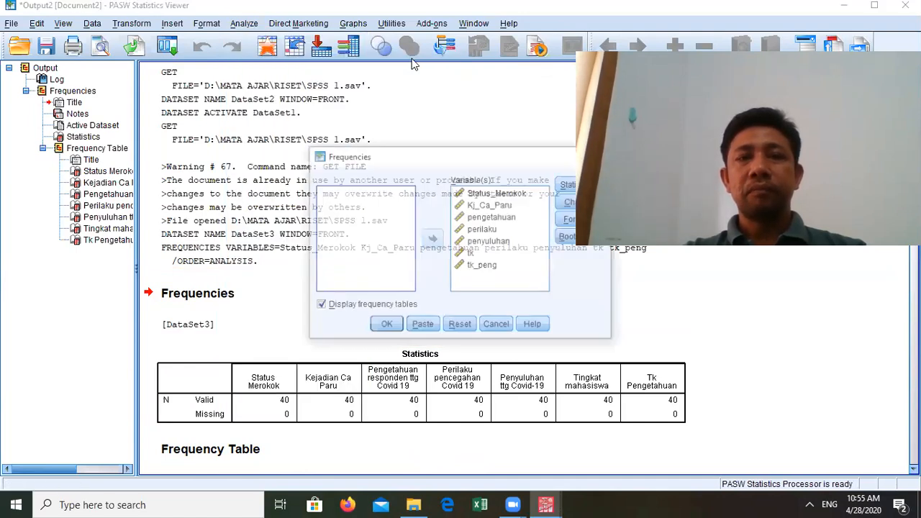
pyautogui.click(495, 194)
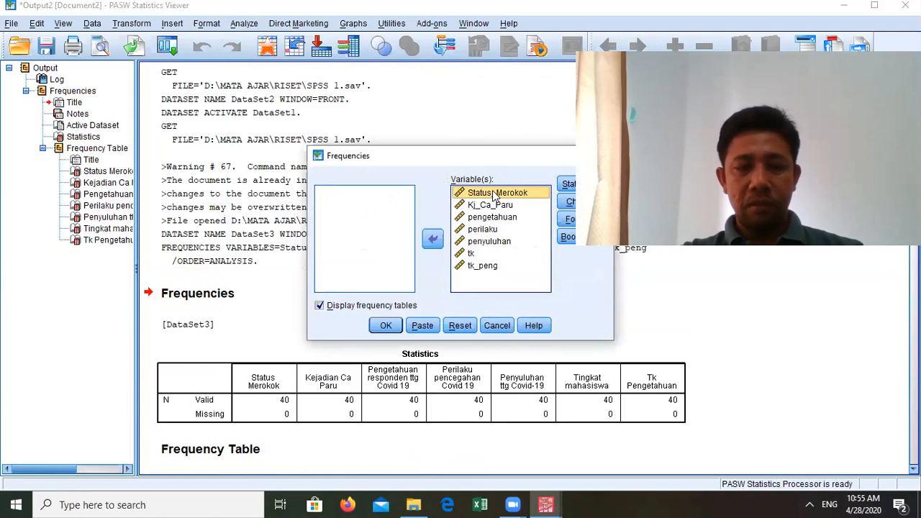
pyautogui.hotkey('ctrl', 'a')
pyautogui.click(433, 243)
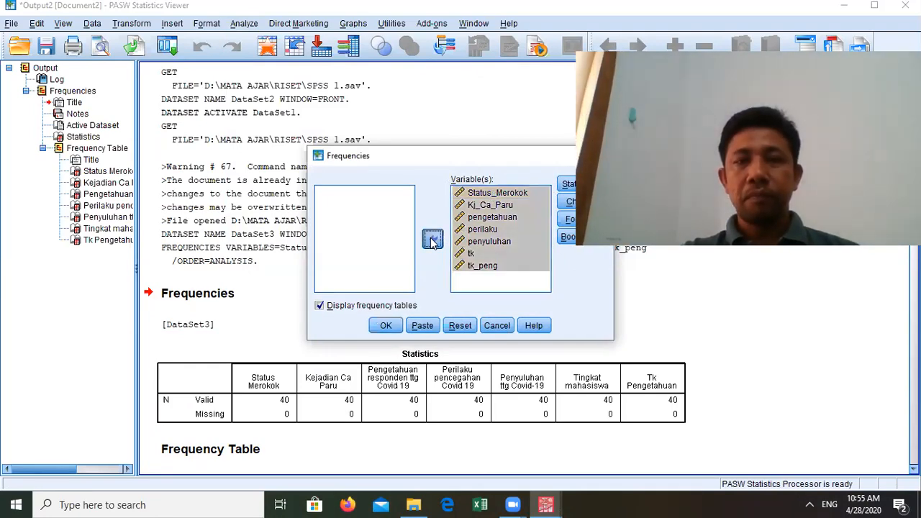
# Step: Add pengetahuan as the only variable for the Frequencies analysis
pyautogui.click(355, 229)
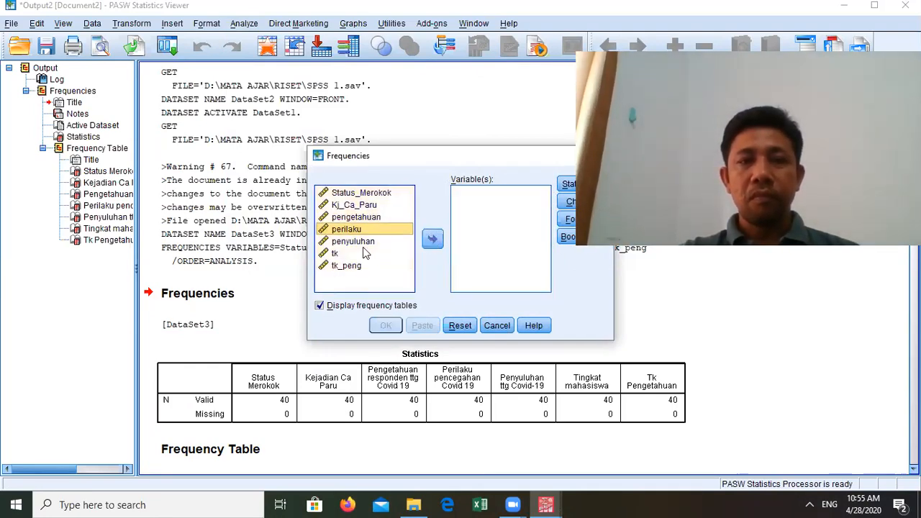
pyautogui.click(366, 243)
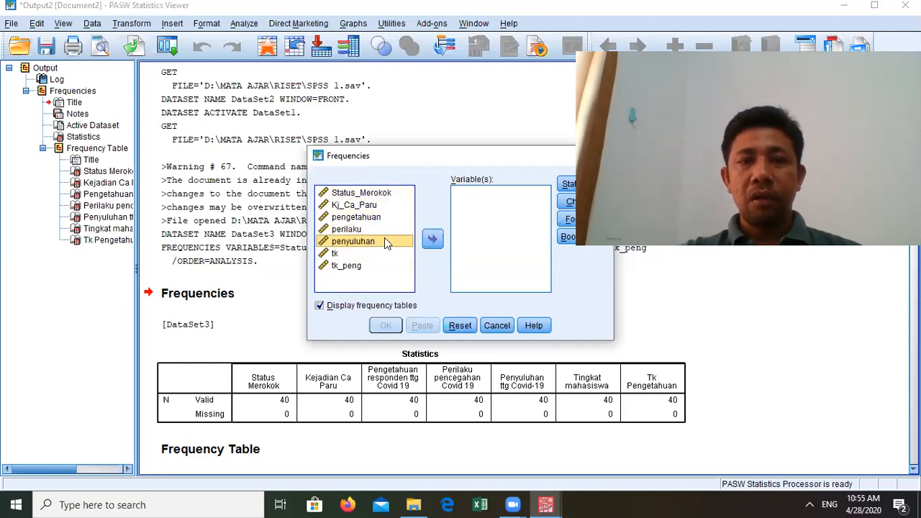
pyautogui.click(367, 217)
pyautogui.click(434, 241)
# Step: Request the mean, median and mode as central tendency statistics for the Frequencies analysis
pyautogui.click(567, 184)
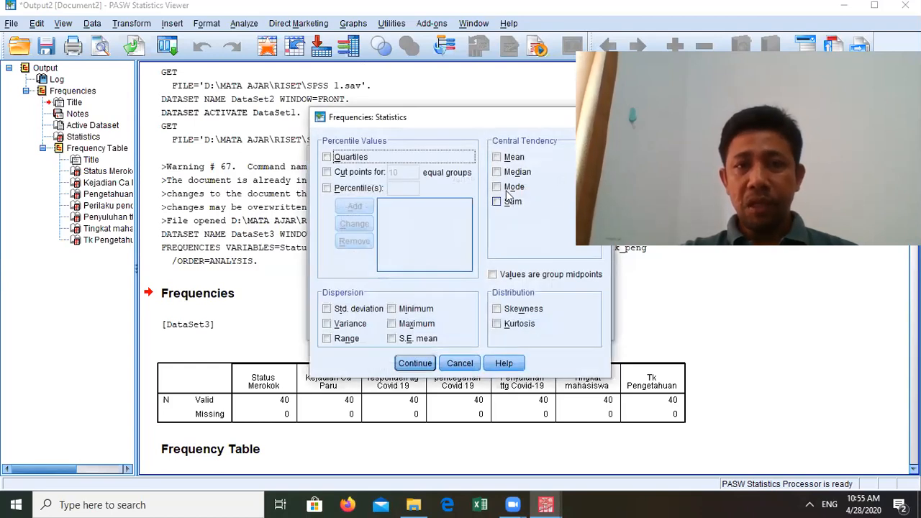
pyautogui.click(510, 157)
pyautogui.click(511, 172)
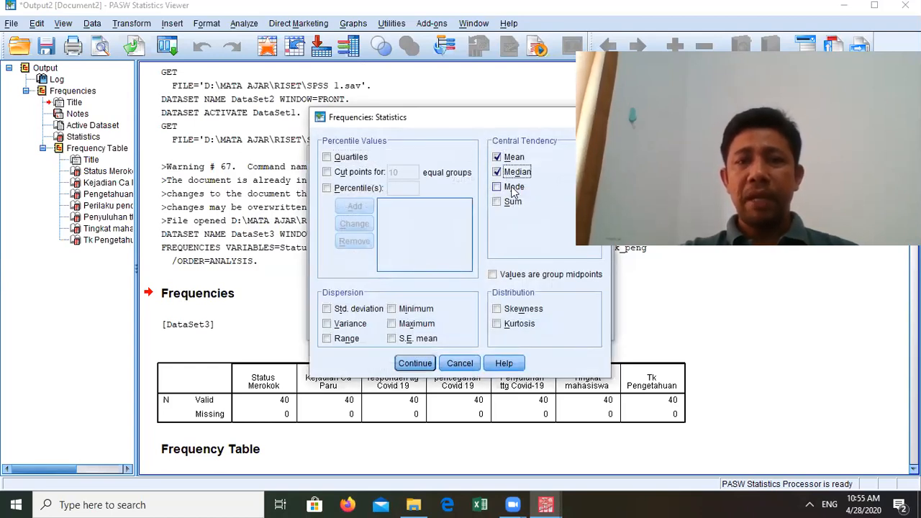
pyautogui.click(512, 189)
# Step: Include standard deviation, variance, range, minimum and maximum as dispersion statistics
pyautogui.click(365, 312)
pyautogui.click(365, 326)
pyautogui.click(354, 339)
pyautogui.click(405, 310)
pyautogui.click(405, 324)
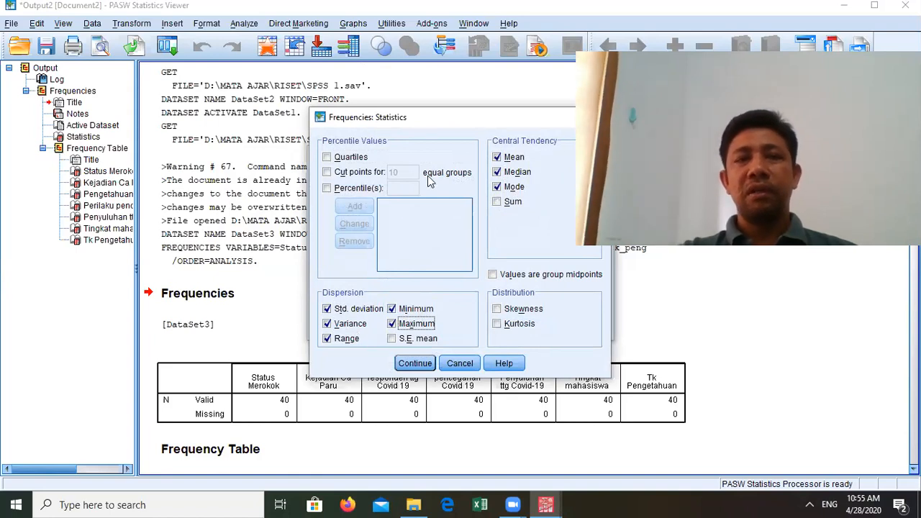
# Step: Run the Frequencies analysis for pengetahuan and review the resulting statistics and frequency tables
pyautogui.click(415, 363)
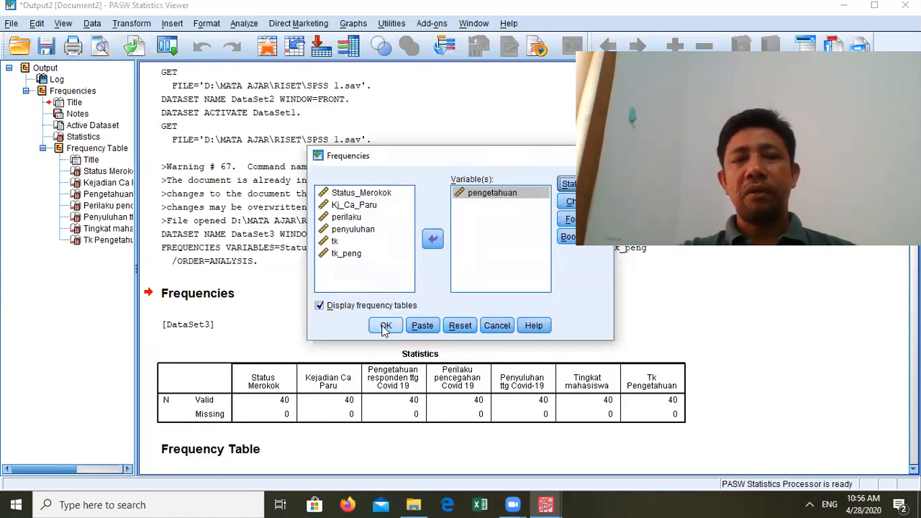
pyautogui.click(385, 326)
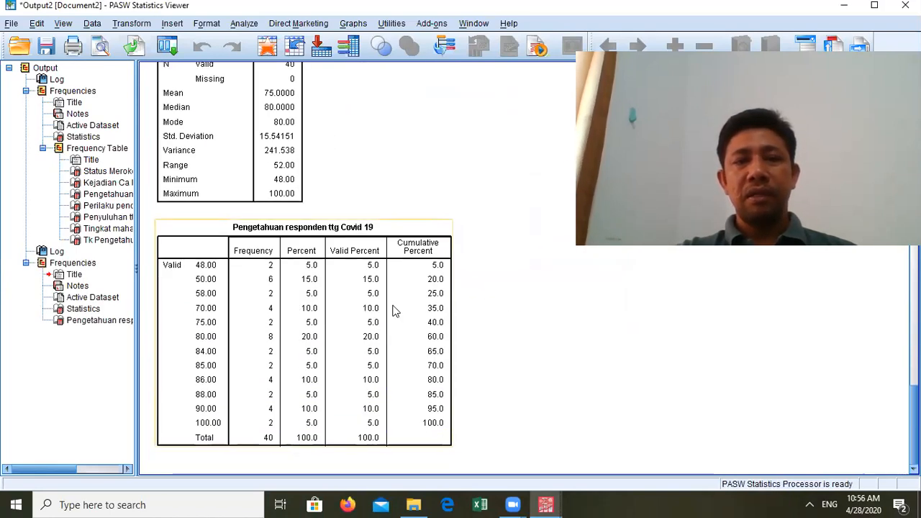
pyautogui.scroll(5, 393, 309)
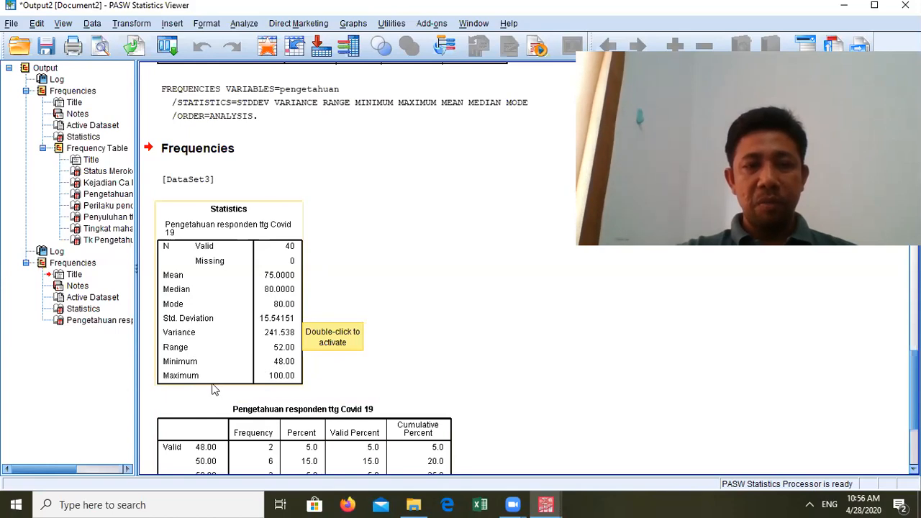
pyautogui.scroll(-3, 503, 344)
pyautogui.scroll(10, 503, 344)
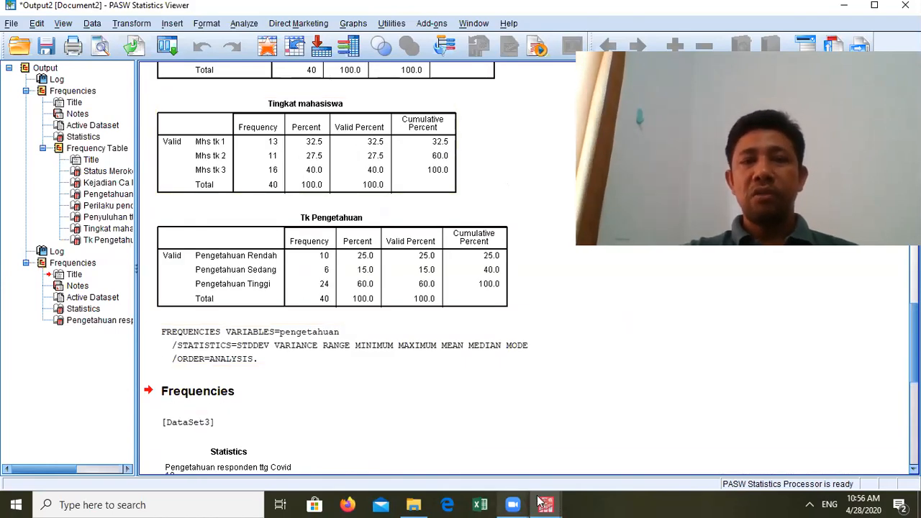
# Step: Start a Crosstabs analysis and list the source variables by name instead of label
pyautogui.click(232, 24)
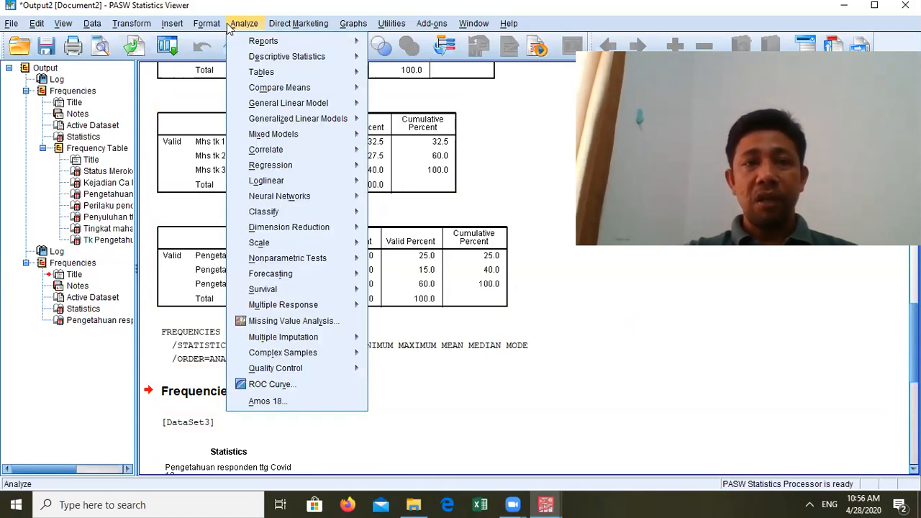
pyautogui.moveTo(273, 92)
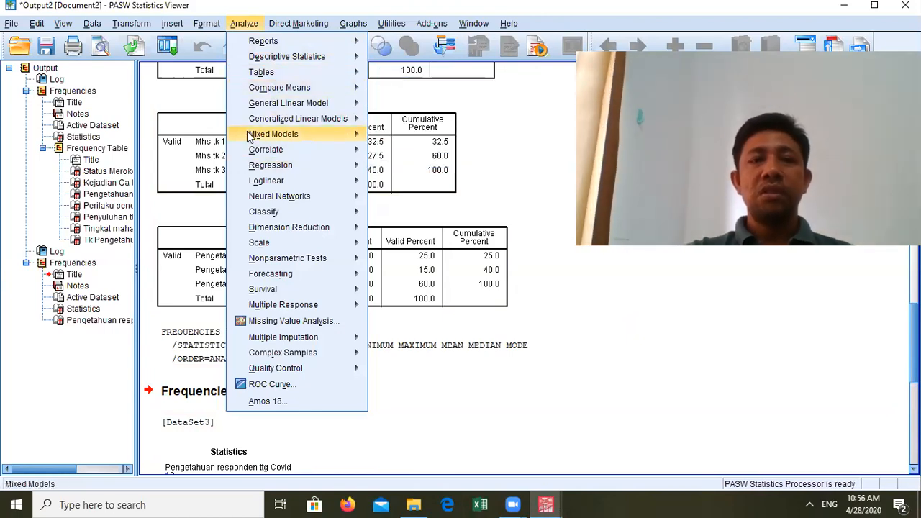
pyautogui.moveTo(258, 149)
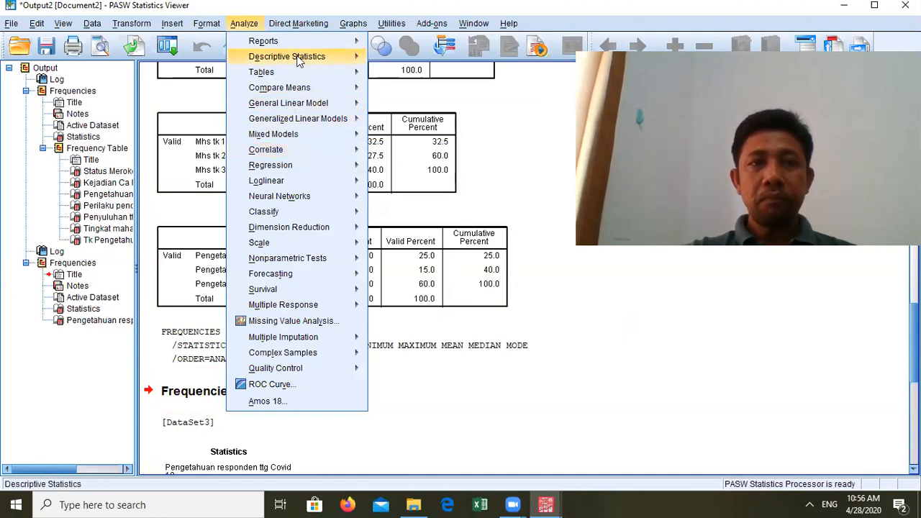
pyautogui.moveTo(299, 58)
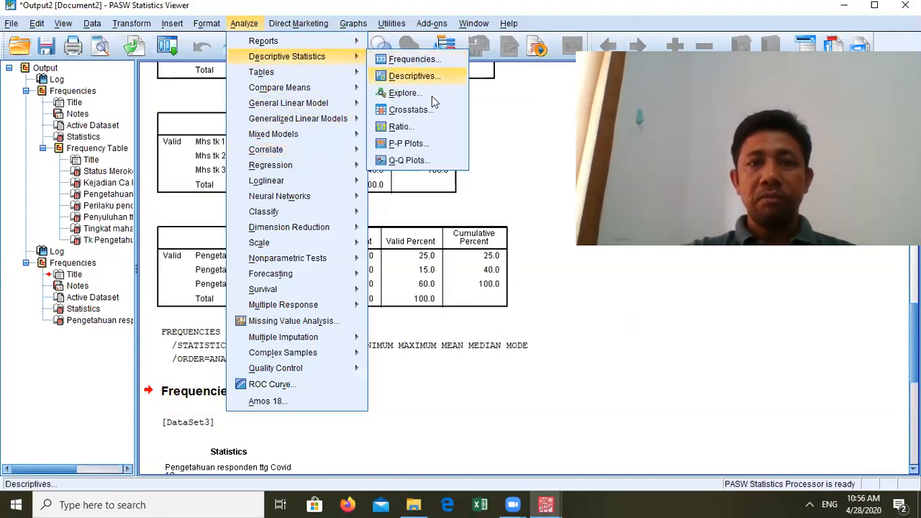
pyautogui.click(446, 110)
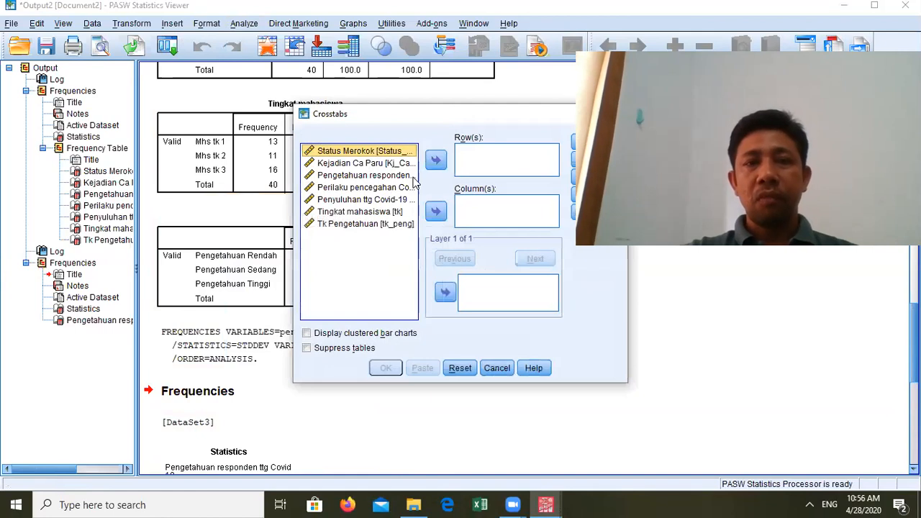
pyautogui.rightClick(363, 151)
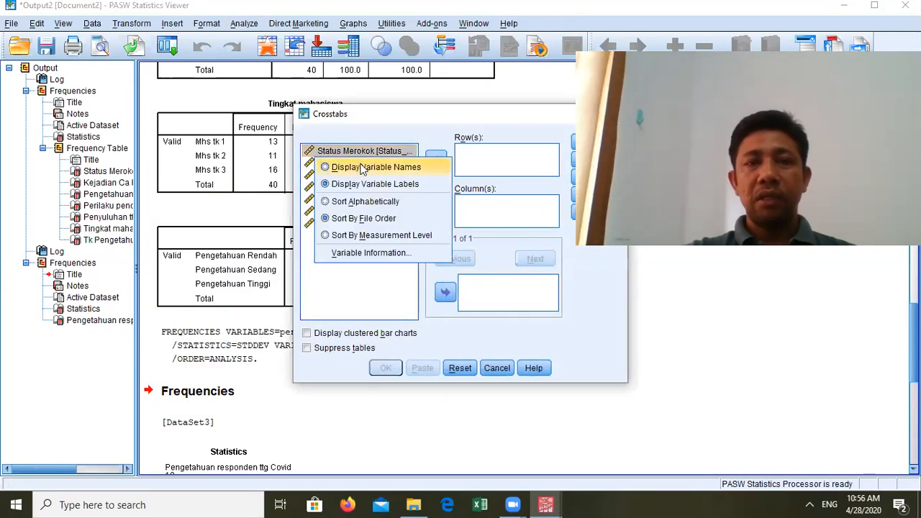
pyautogui.click(362, 165)
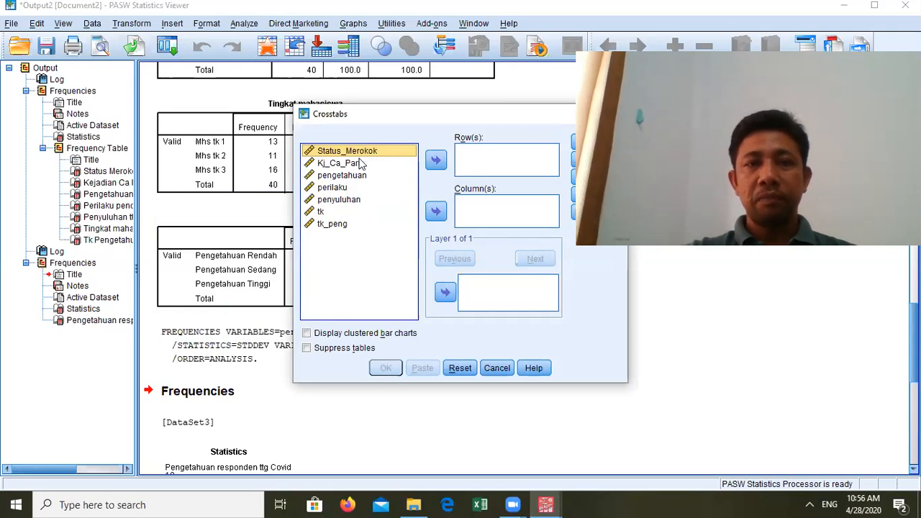
# Step: Assign Status_Merokok to the crosstab rows and Kj_Ca_Paru to the columns
pyautogui.click(435, 159)
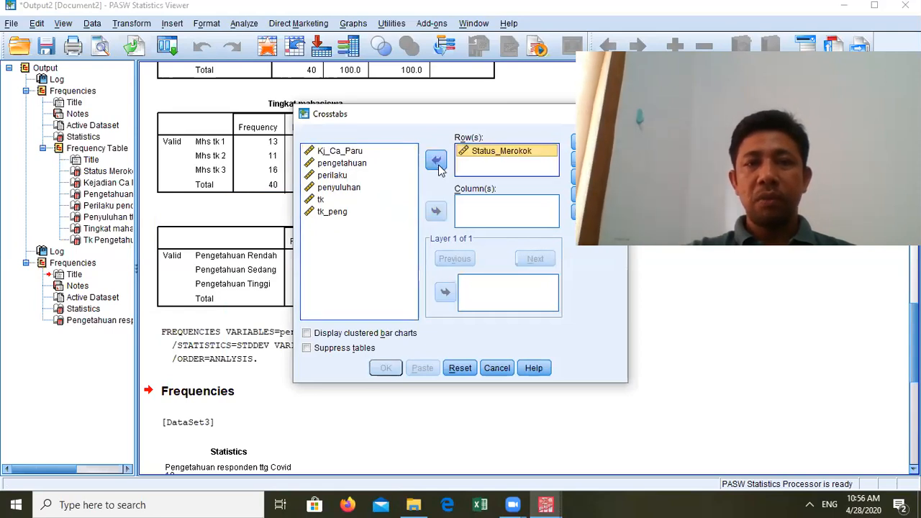
pyautogui.click(352, 156)
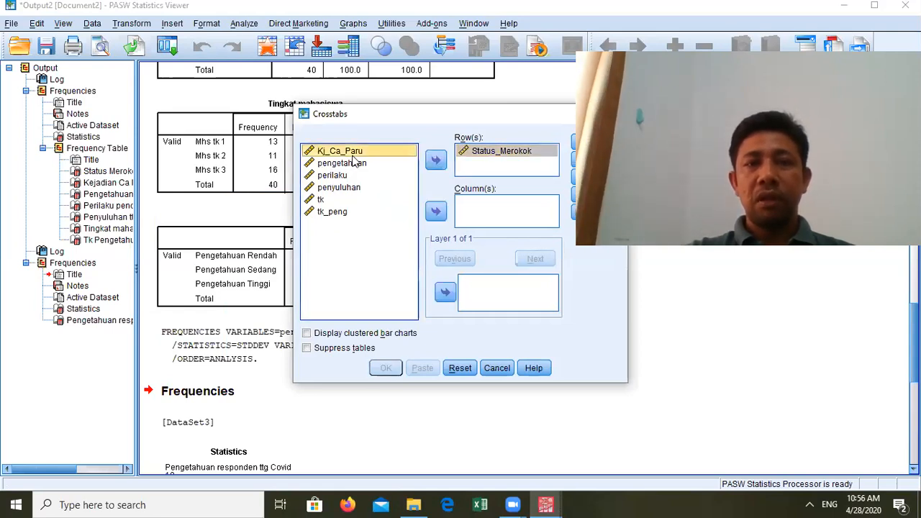
pyautogui.click(437, 212)
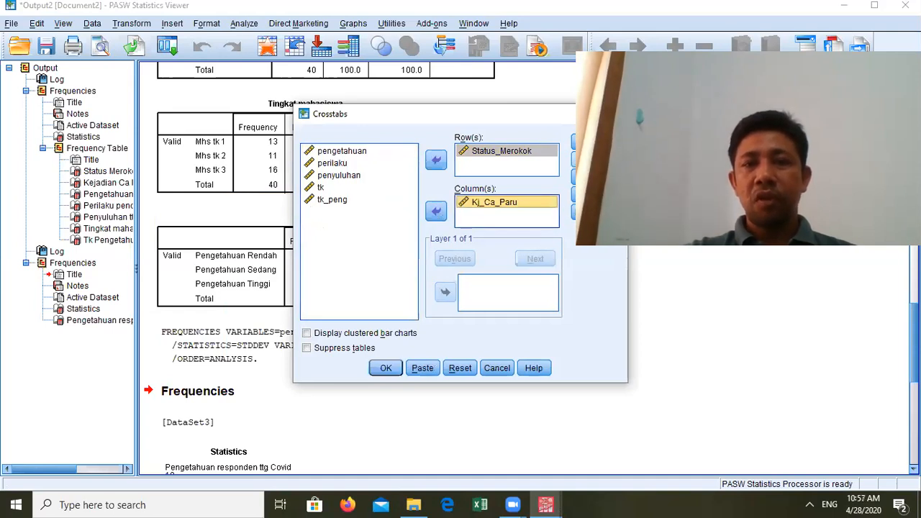
# Step: Request the Chi-square statistic for the crosstab
pyautogui.click(574, 159)
pyautogui.click(396, 159)
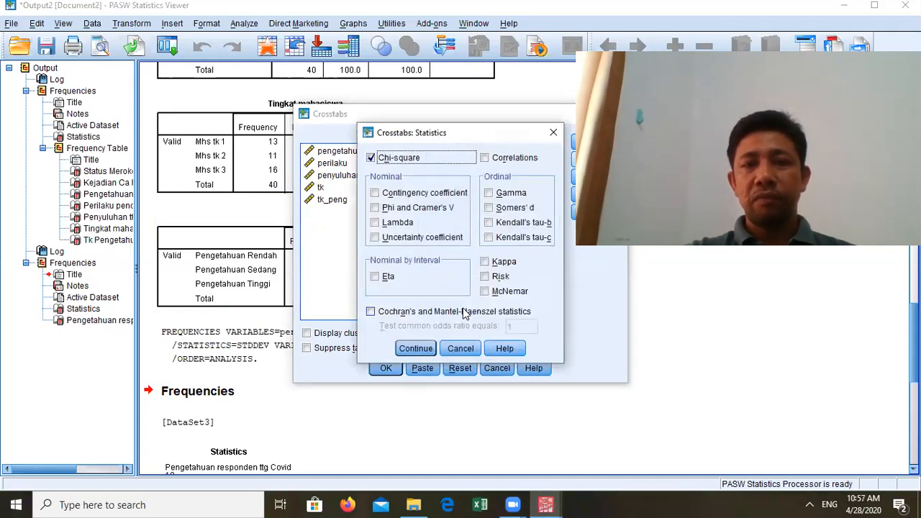
pyautogui.click(416, 348)
# Step: Add row percentages to the crosstab cells alongside the observed counts and run the analysis
pyautogui.click(573, 176)
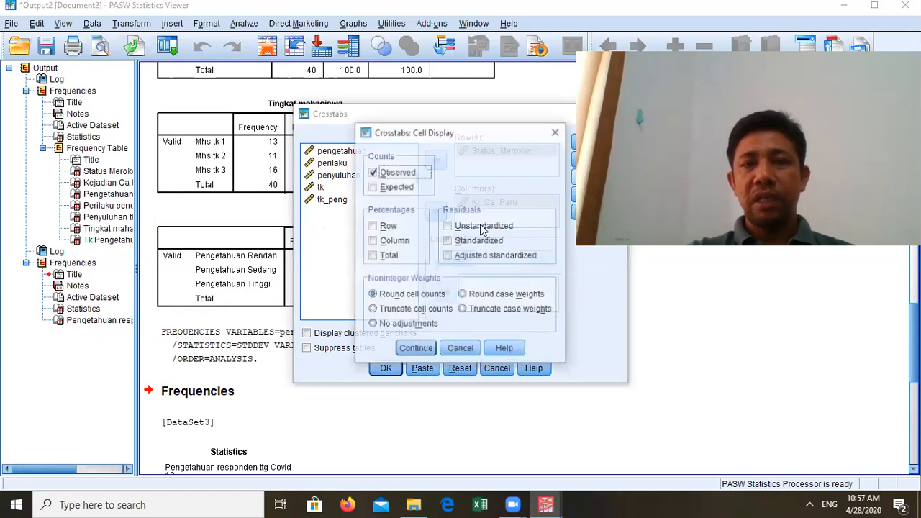
pyautogui.click(388, 228)
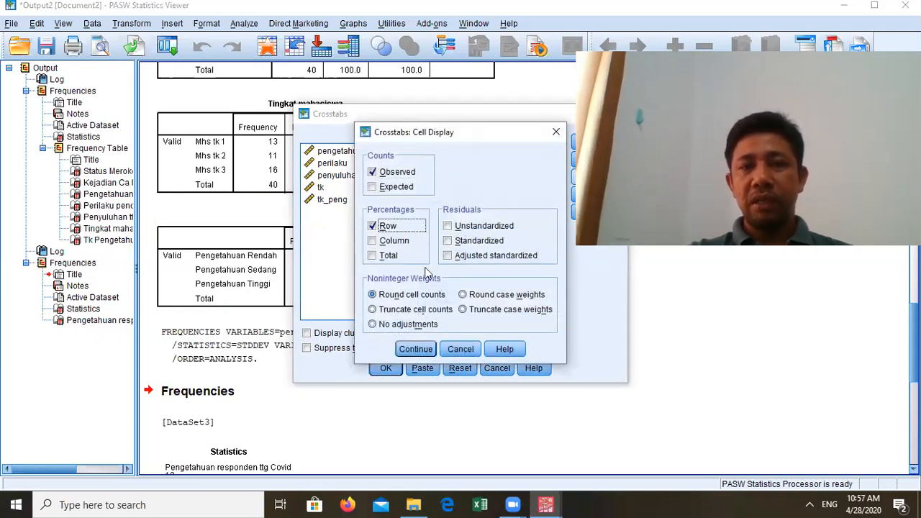
pyautogui.click(413, 349)
pyautogui.click(386, 368)
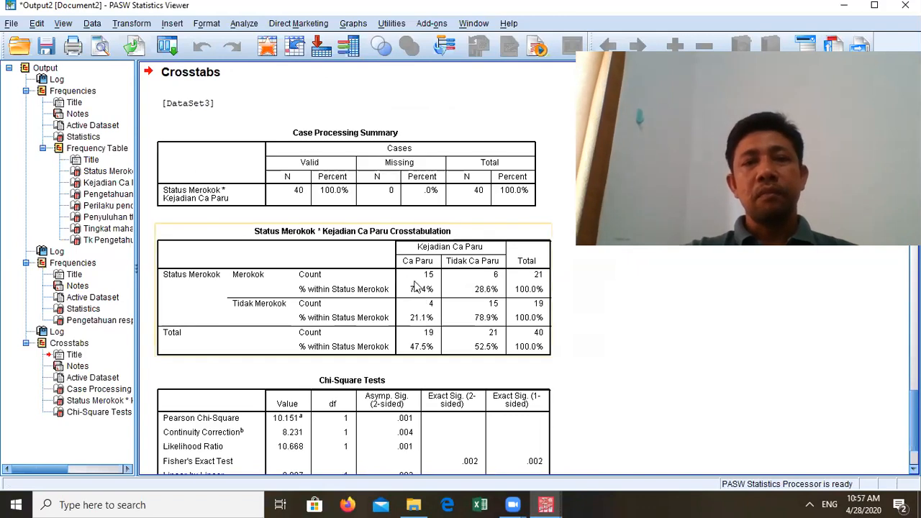
# Step: Examine the Status Merokok by Kejadian Ca Paru crosstabulation and the Chi-Square Tests table with its footnotes
pyautogui.scroll(-2, 382, 273)
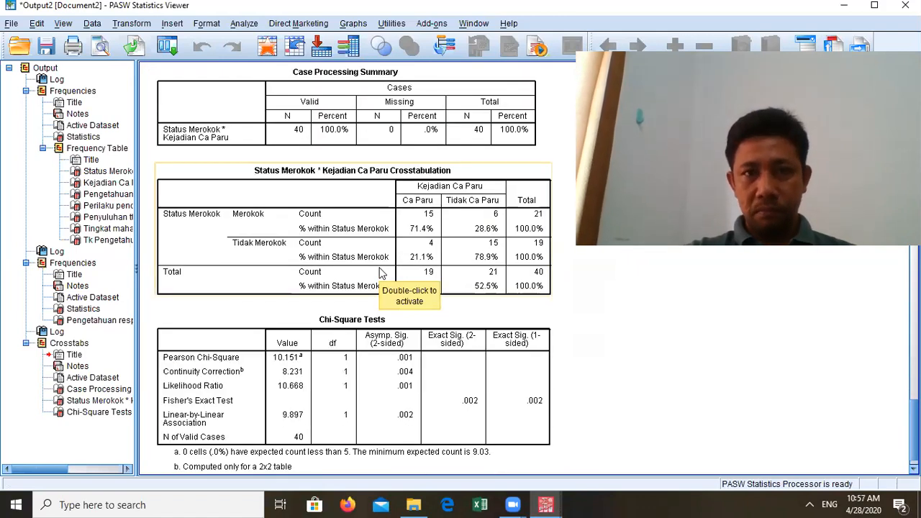
pyautogui.scroll(2, 382, 273)
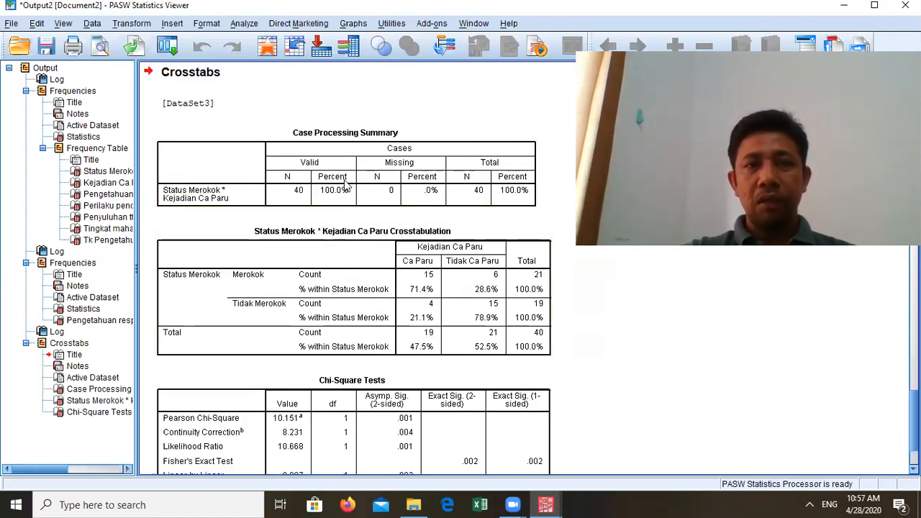
pyautogui.scroll(-2, 328, 248)
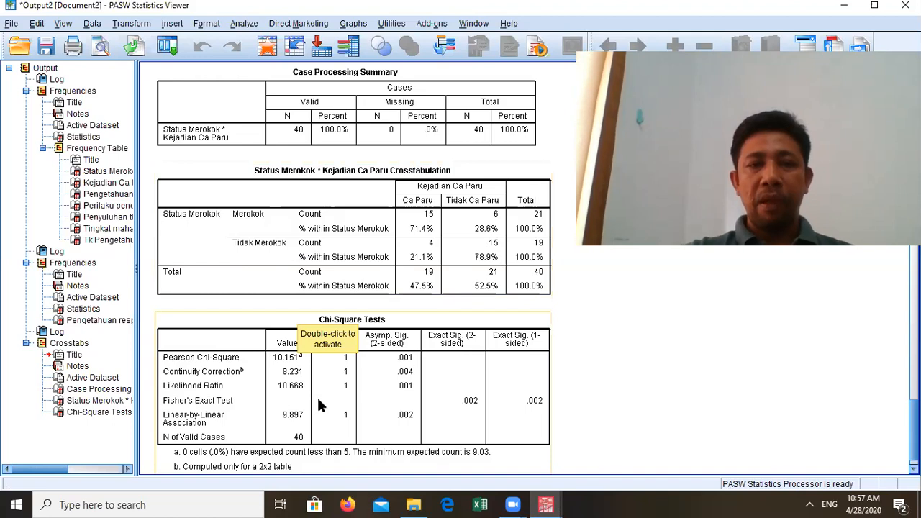
pyautogui.scroll(-1, 321, 405)
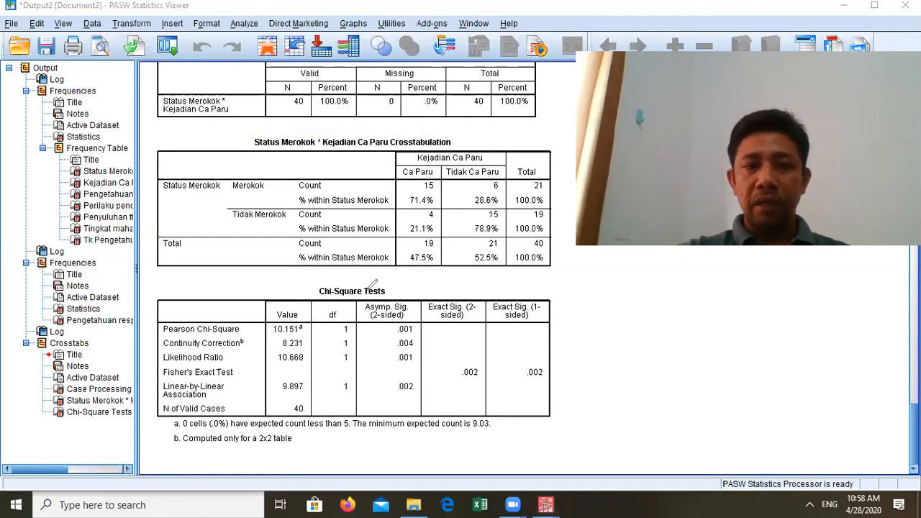
pyautogui.moveTo(369, 297)
pyautogui.mouseDown()
pyautogui.moveTo(367, 325)
pyautogui.moveTo(407, 342)
pyautogui.moveTo(425, 324)
pyautogui.moveTo(423, 282)
pyautogui.moveTo(382, 275)
pyautogui.mouseUp()
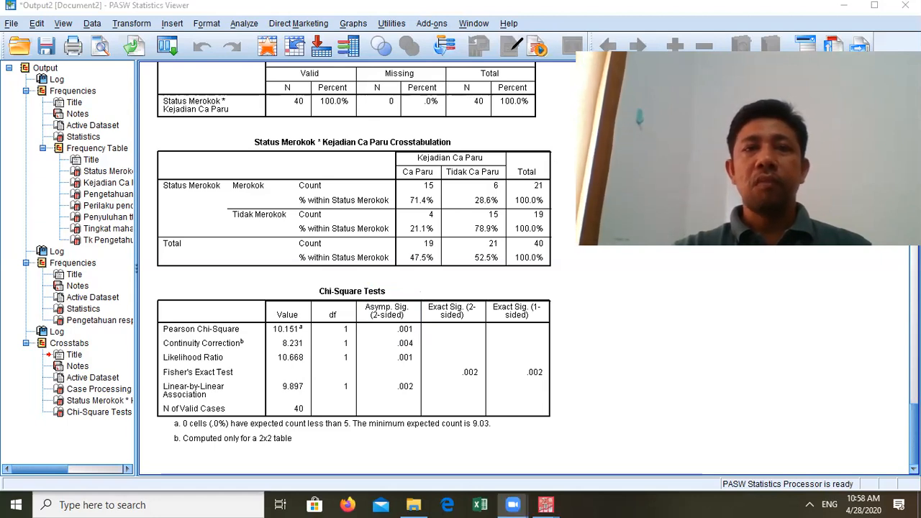
# Step: Start an Independent-Samples T Test with variables listed by name and add pengetahuan as the test variable
pyautogui.click(244, 24)
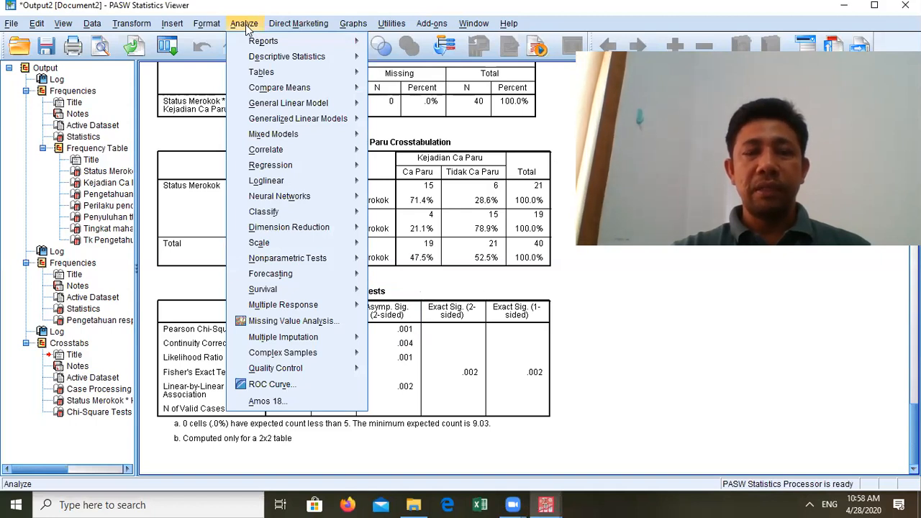
pyautogui.moveTo(249, 87)
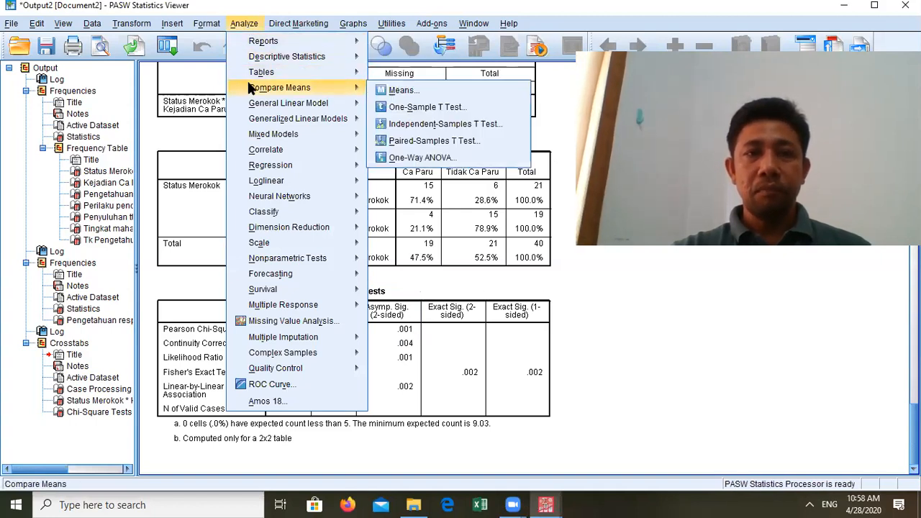
pyautogui.click(461, 126)
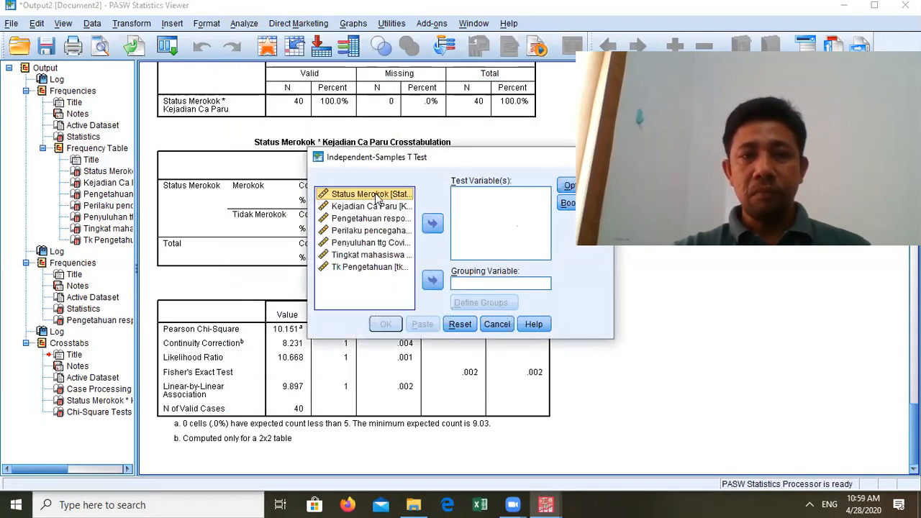
pyautogui.rightClick(376, 198)
pyautogui.click(376, 206)
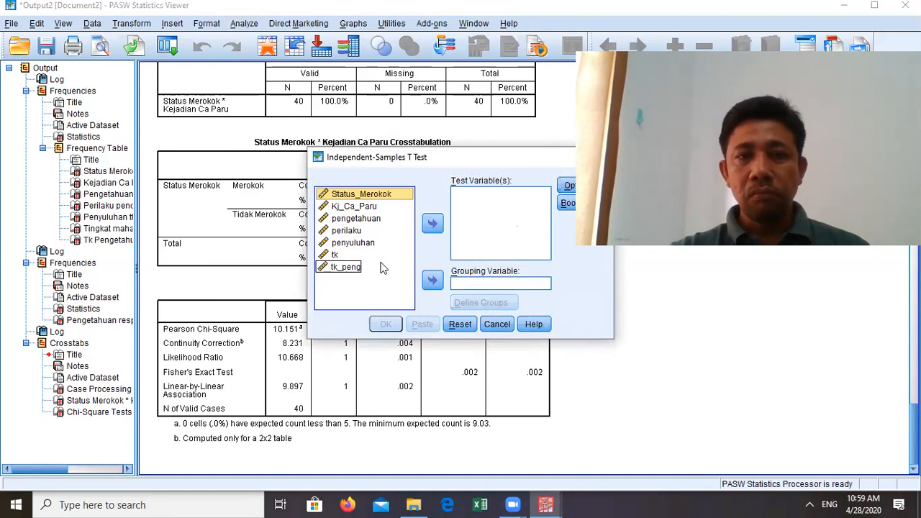
pyautogui.click(363, 220)
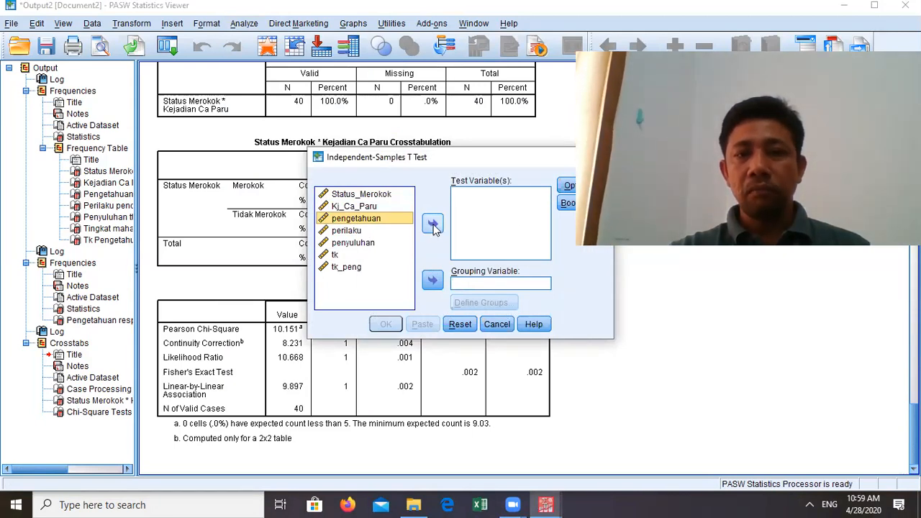
pyautogui.click(432, 225)
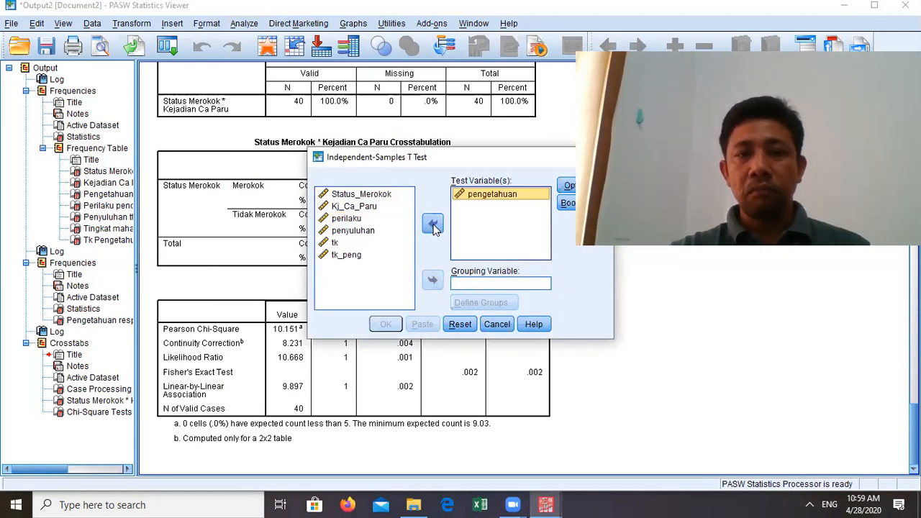
# Step: Set Status_Merokok as the grouping variable for the Independent-Samples T Test
pyautogui.click(351, 219)
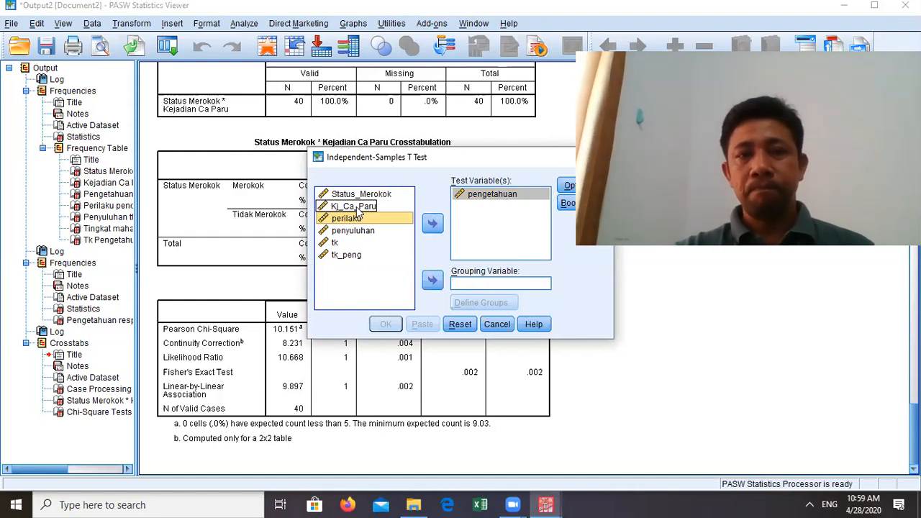
pyautogui.click(358, 208)
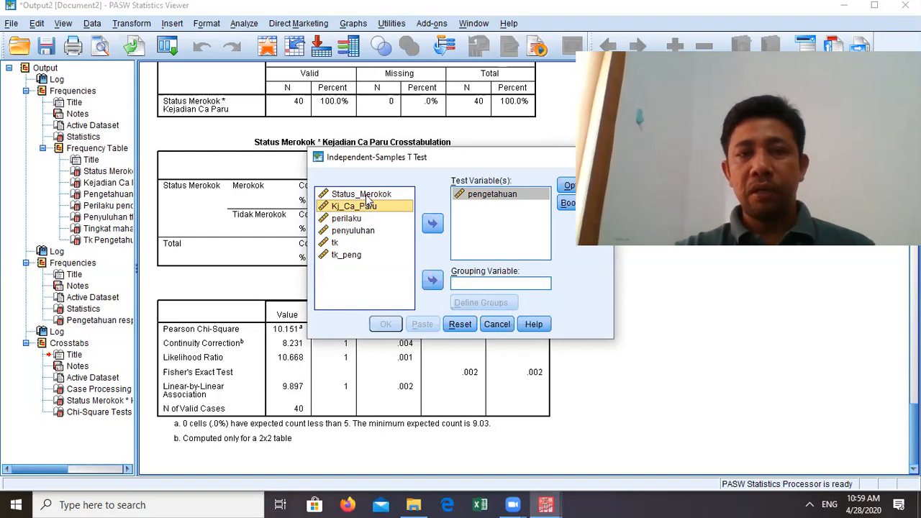
pyautogui.click(366, 195)
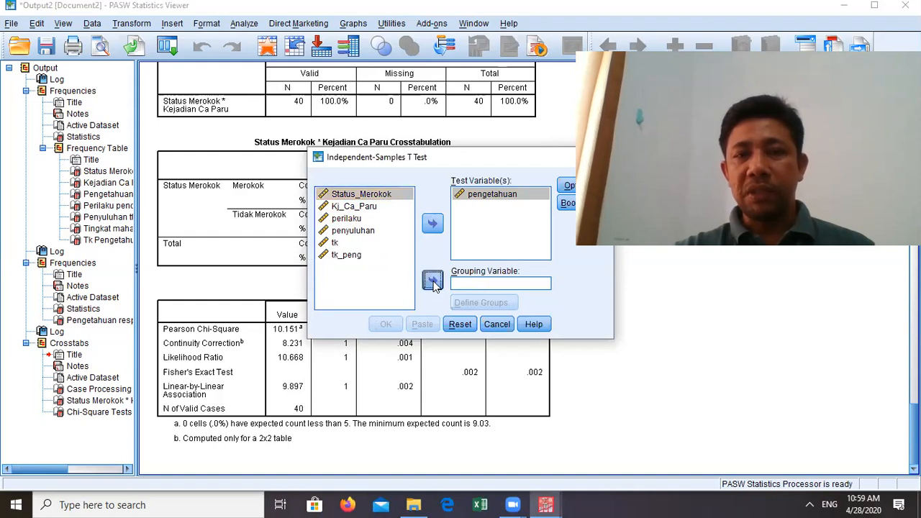
pyautogui.click(432, 281)
# Step: Define the Status_Merokok groups by specified values, with 1 for Group 1 and 2 for Group 2
pyautogui.click(475, 304)
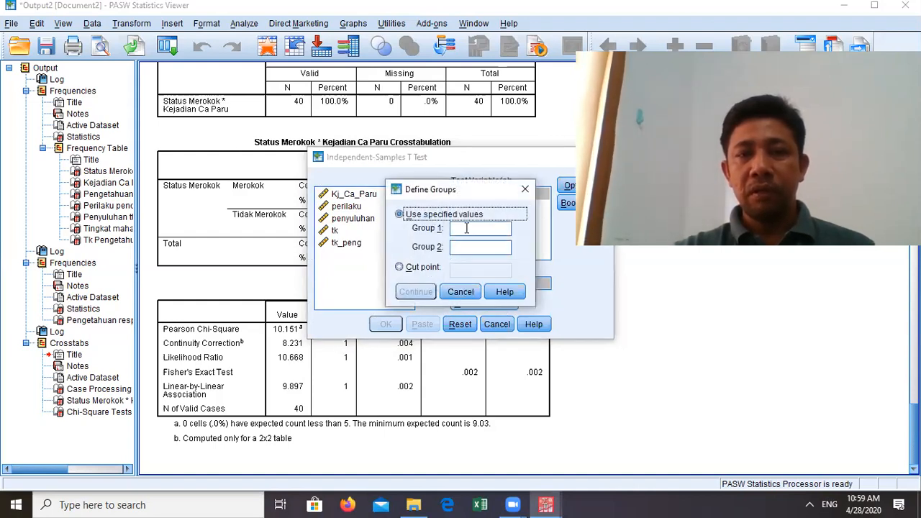
pyautogui.write('1')
pyautogui.click(464, 246)
pyautogui.write('2')
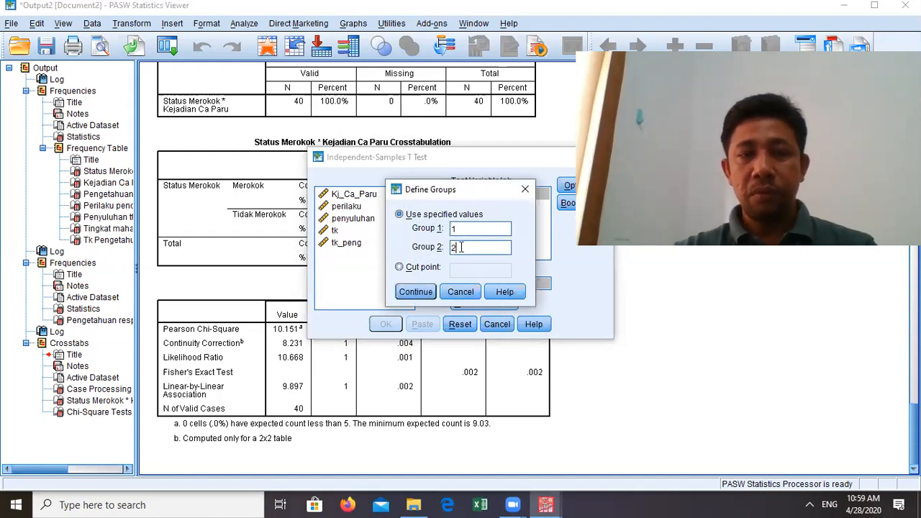
pyautogui.click(425, 293)
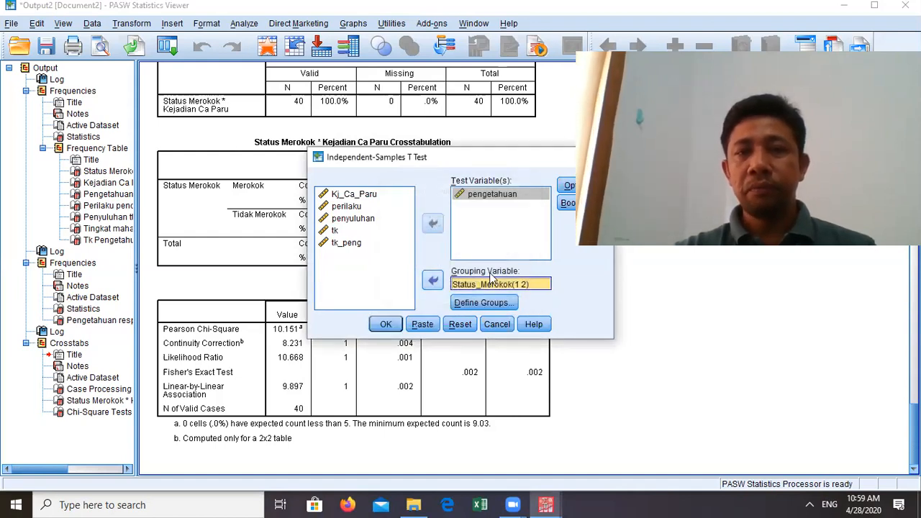
# Step: Run the Independent-Samples T Test with a 95% confidence interval and missing cases excluded analysis by analysis, and view the full Independent Samples Test table
pyautogui.click(568, 189)
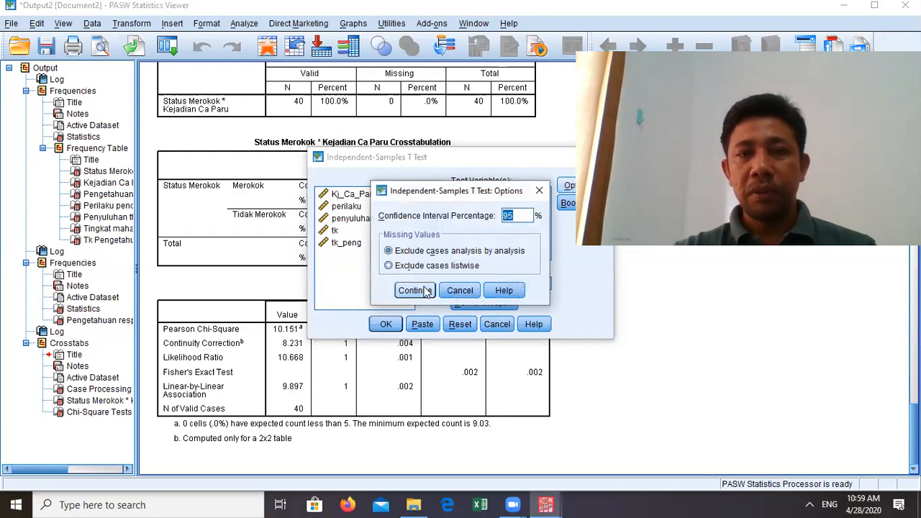
pyautogui.click(416, 348)
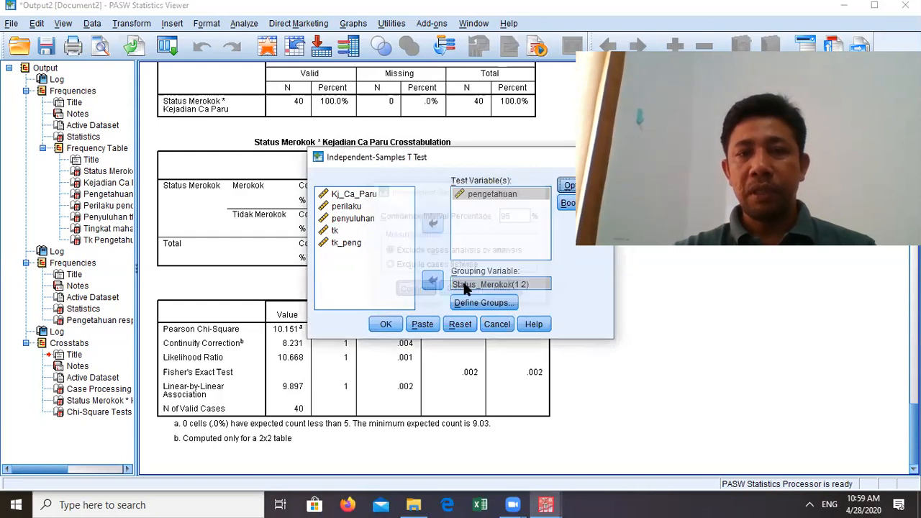
pyautogui.click(387, 325)
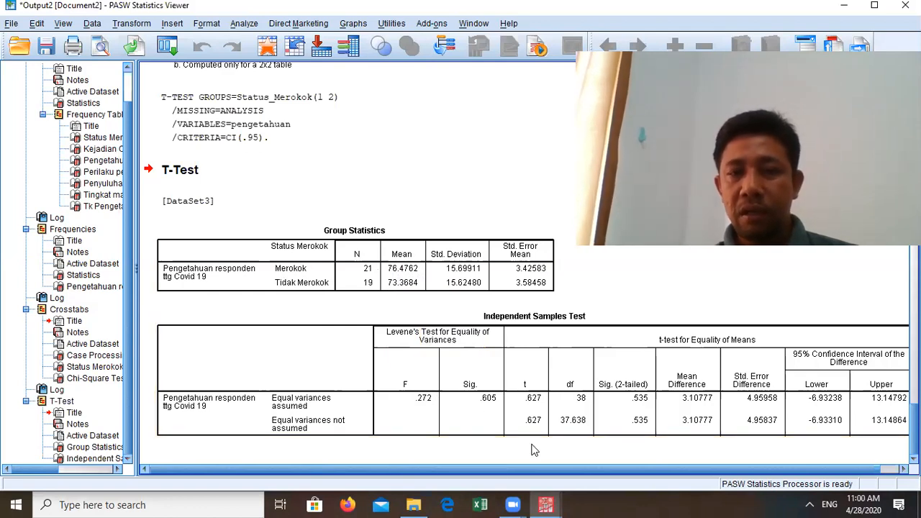
pyautogui.moveTo(523, 470); pyautogui.dragTo(654, 476)
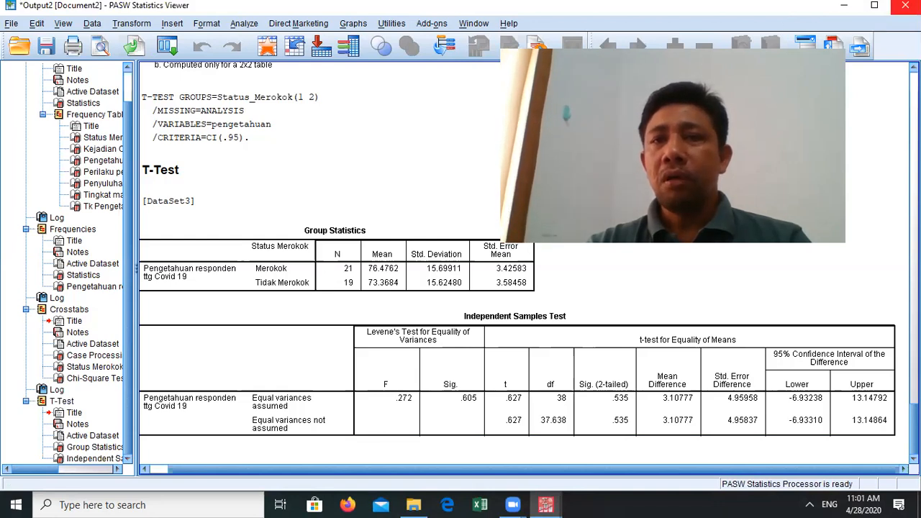
pyautogui.click(905, 5)
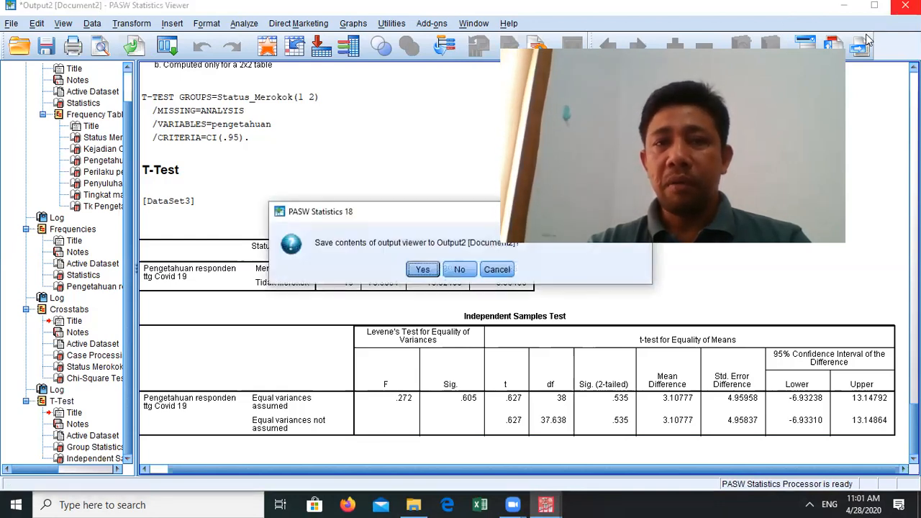
pyautogui.click(430, 270)
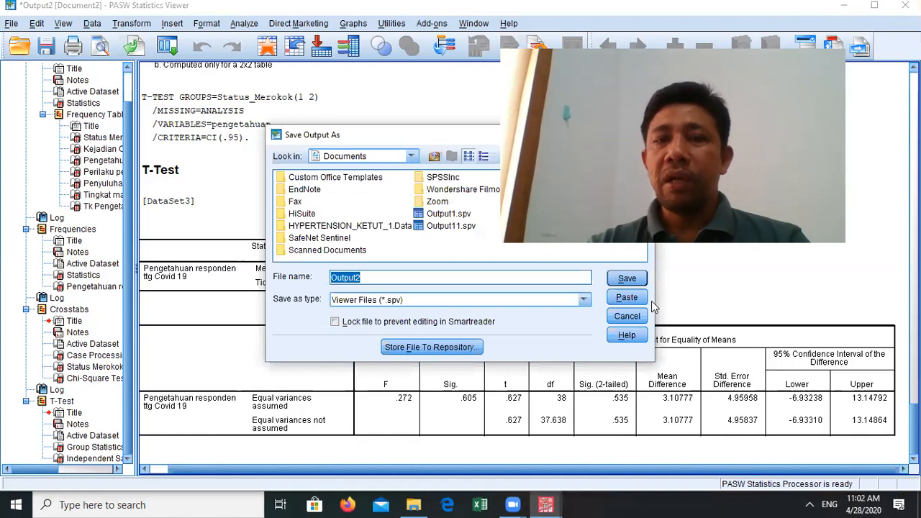
pyautogui.click(633, 315)
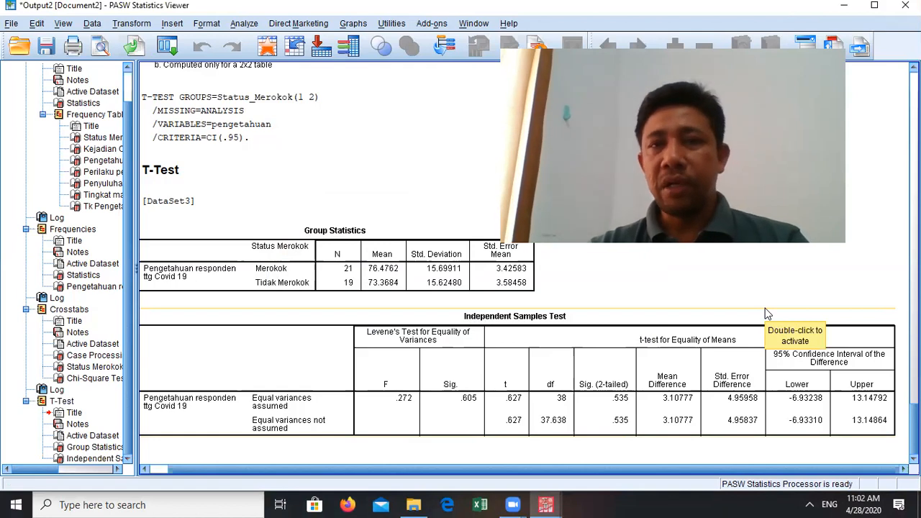
pyautogui.doubleClick(764, 308)
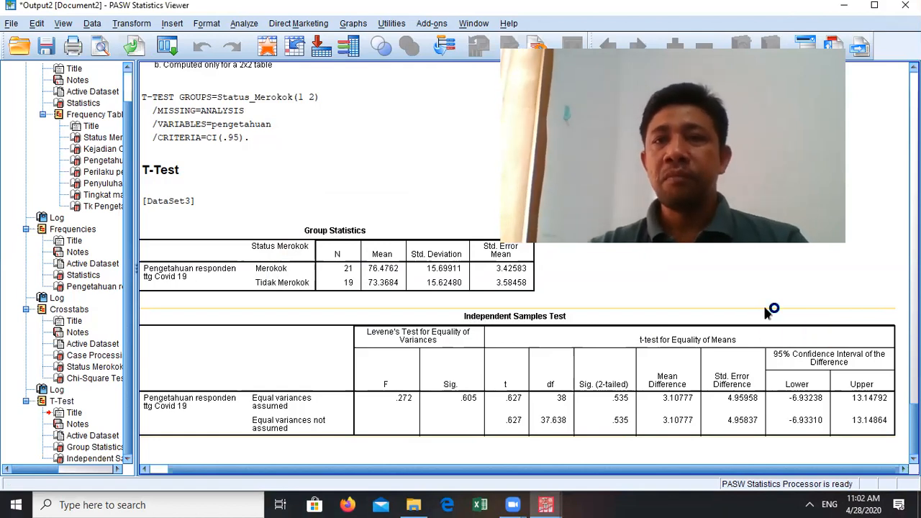